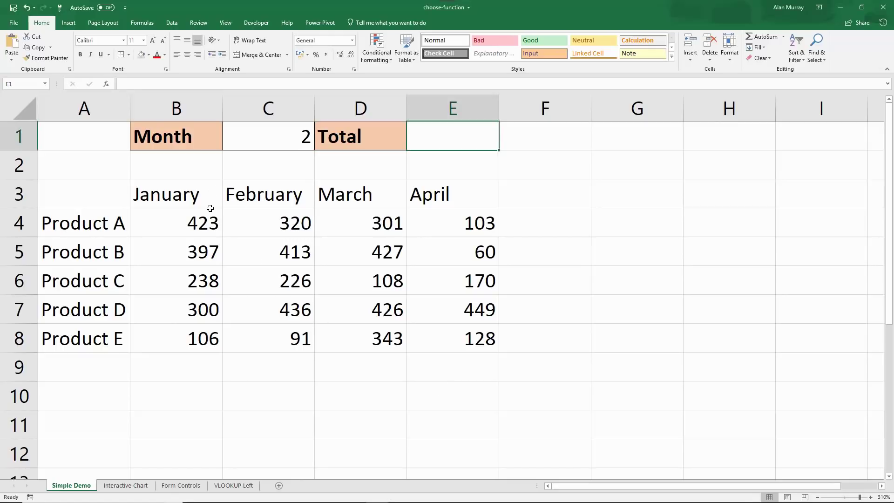
- Examine the monthly product figures for January to April, the month number in C1 and the Total cell E1
left_click_drag(212, 201, 212, 279)
left_click_drag(269, 194, 288, 309)
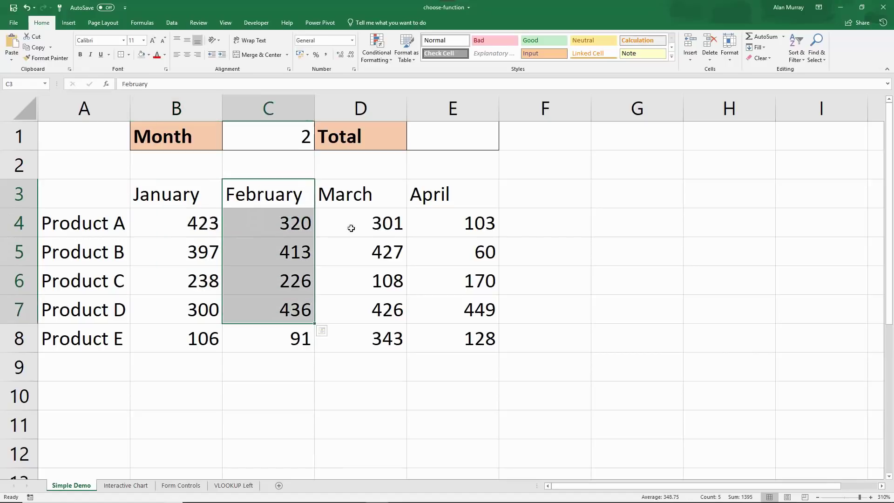
left_click_drag(354, 194, 363, 227)
left_click_drag(110, 236, 433, 235)
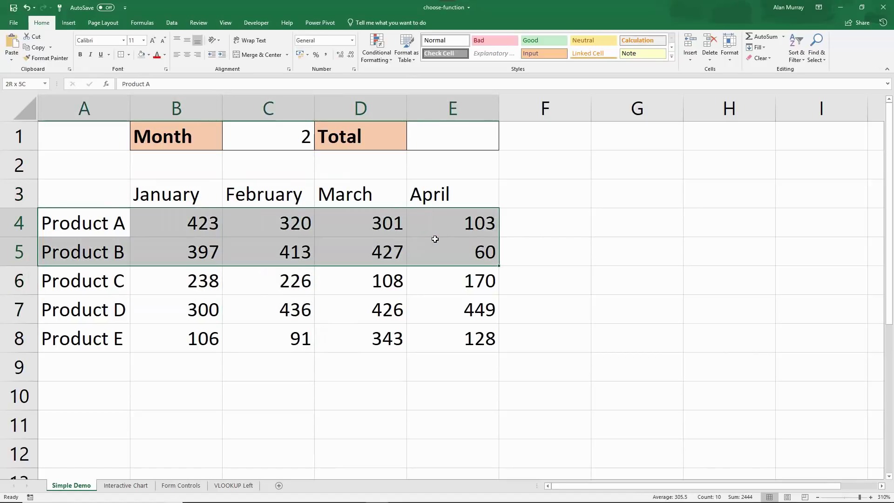
left_click(438, 299)
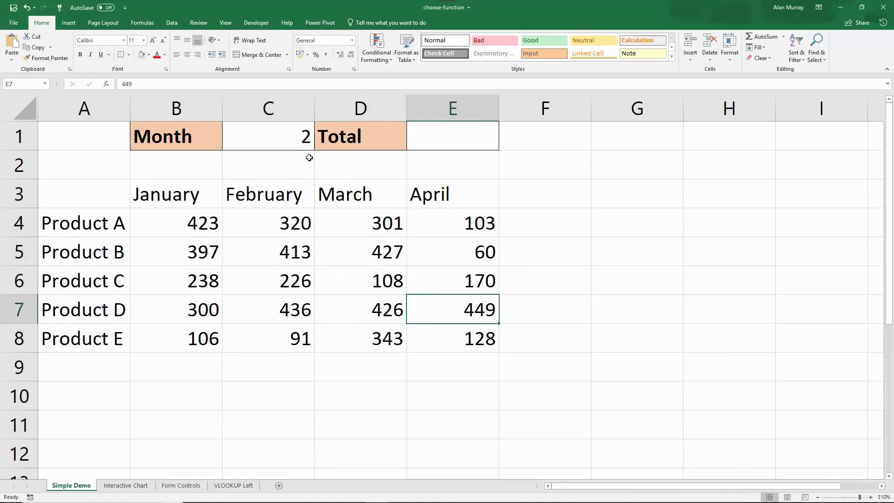
left_click(303, 145)
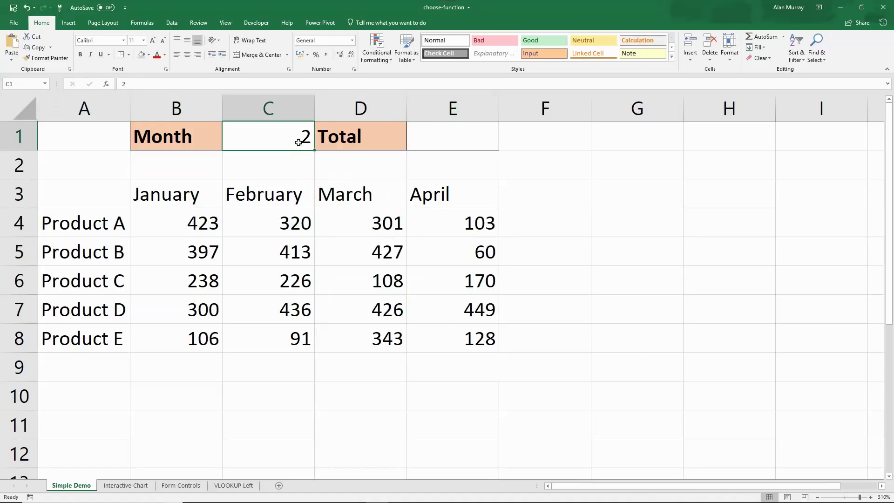
left_click_drag(297, 193, 299, 274)
left_click(437, 136)
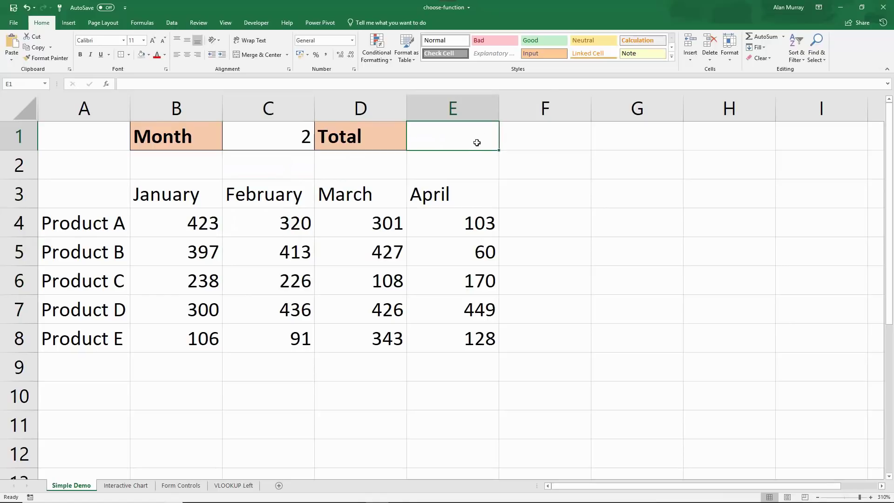
left_click_drag(186, 194, 186, 280)
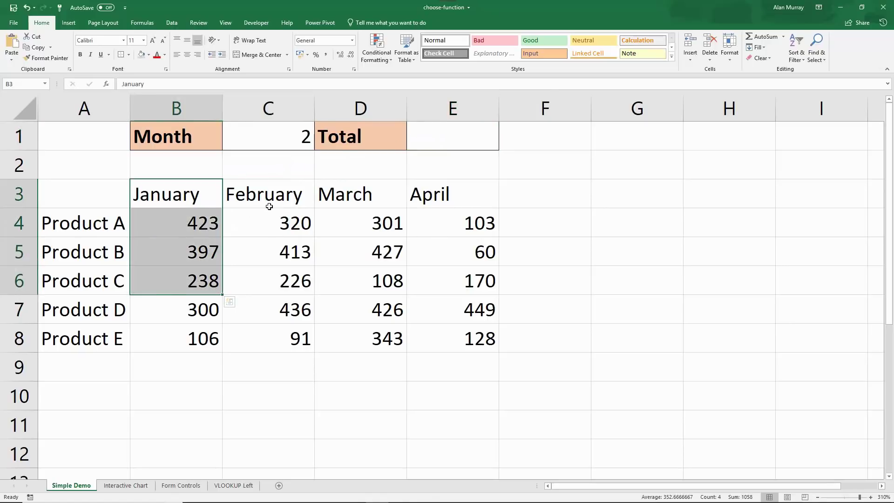
left_click_drag(269, 195, 279, 309)
left_click_drag(354, 200, 361, 273)
left_click_drag(294, 140, 298, 147)
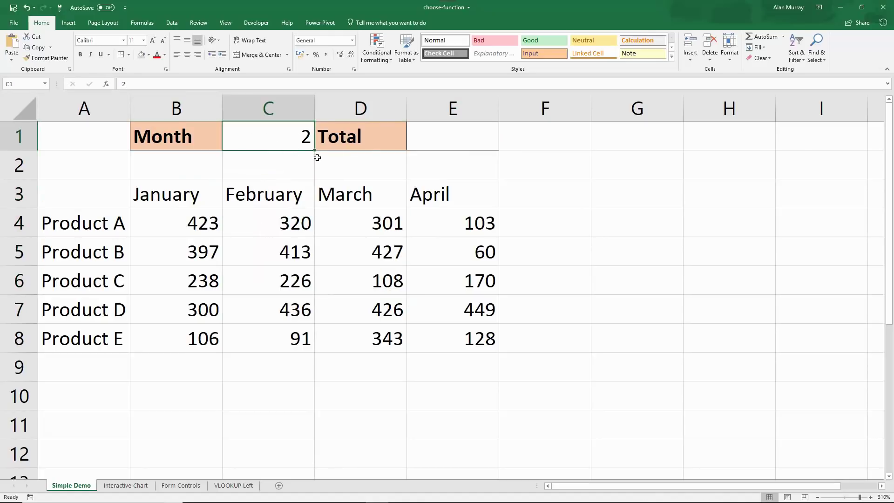
- Begin a SUM formula in E1 with a nested CHOOSE function that uses the month number in C1 as its index
left_click(444, 140)
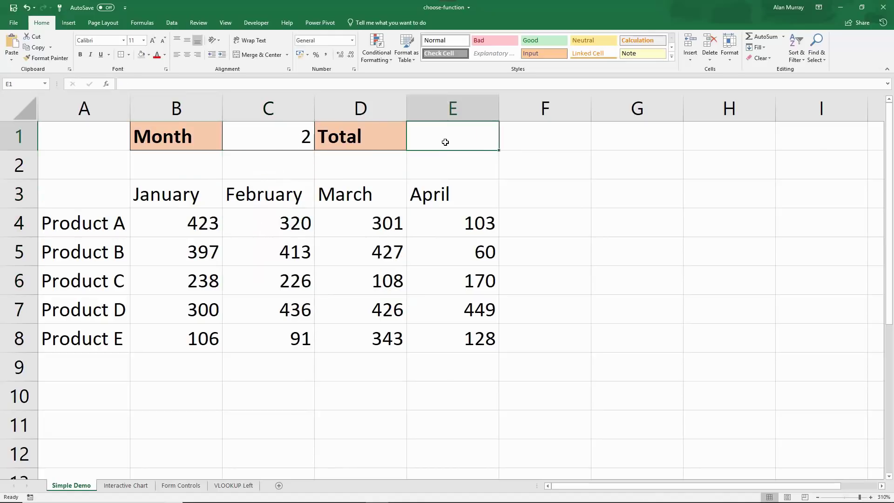
type("=sum")
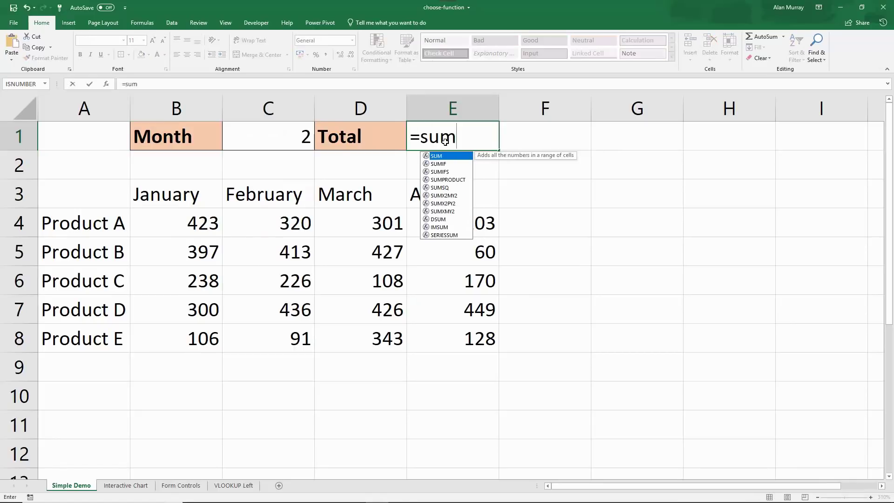
type("(")
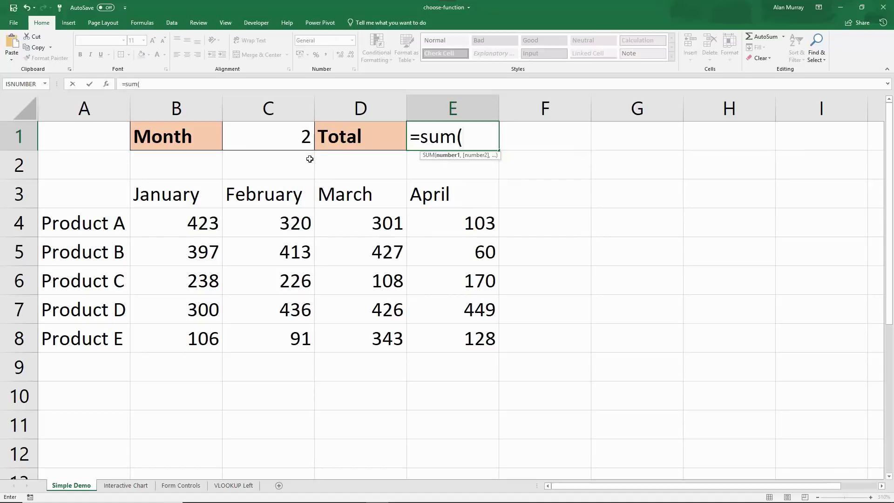
type("cho")
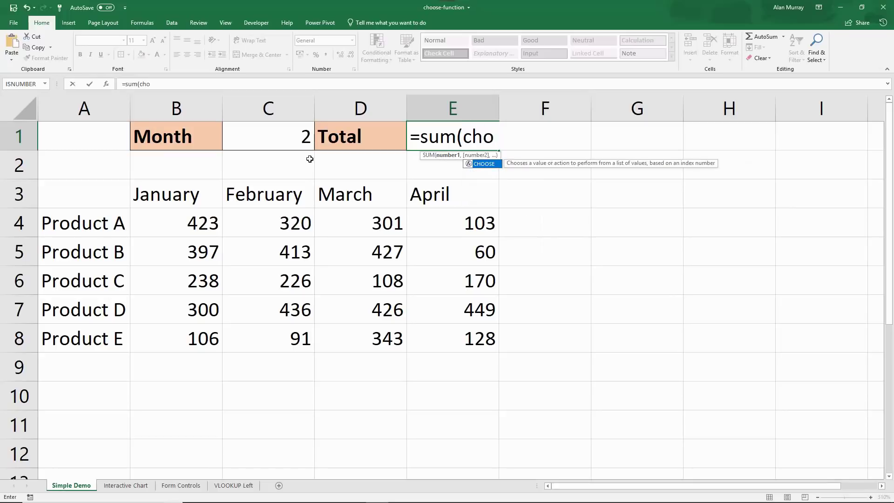
type("ose(")
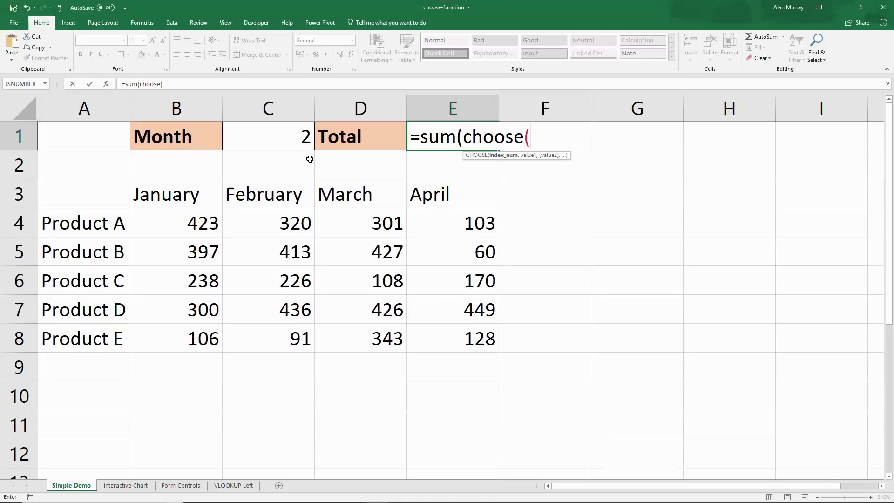
key("super+plus")
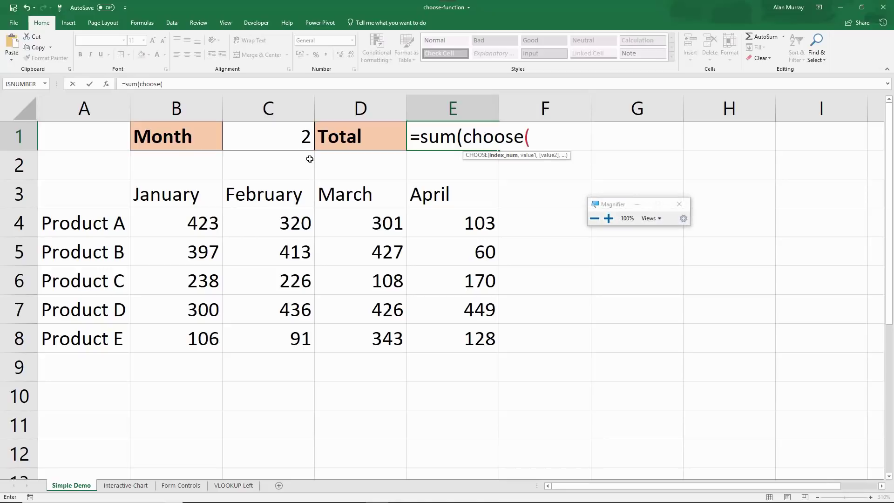
key("super+plus")
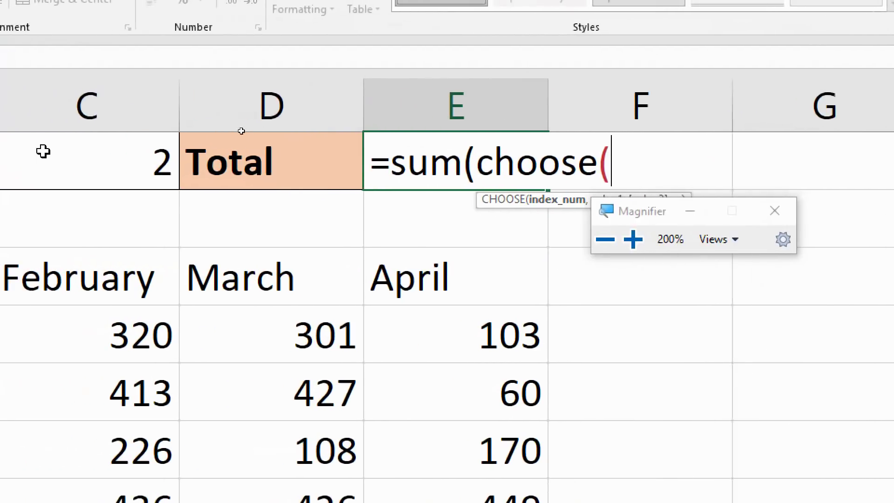
left_click(93, 160)
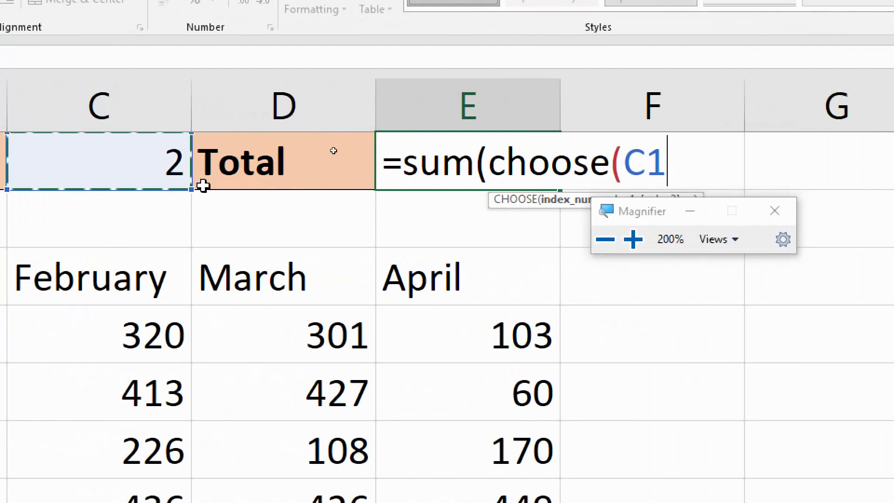
left_click(689, 215)
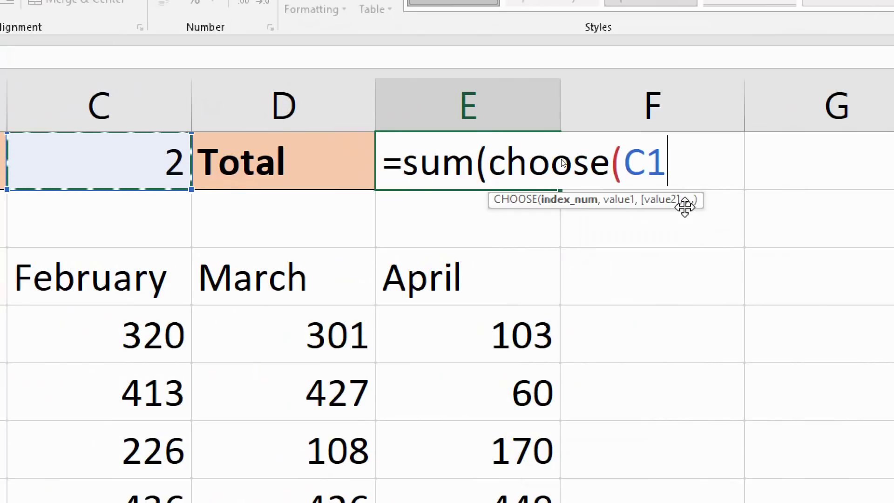
type(",")
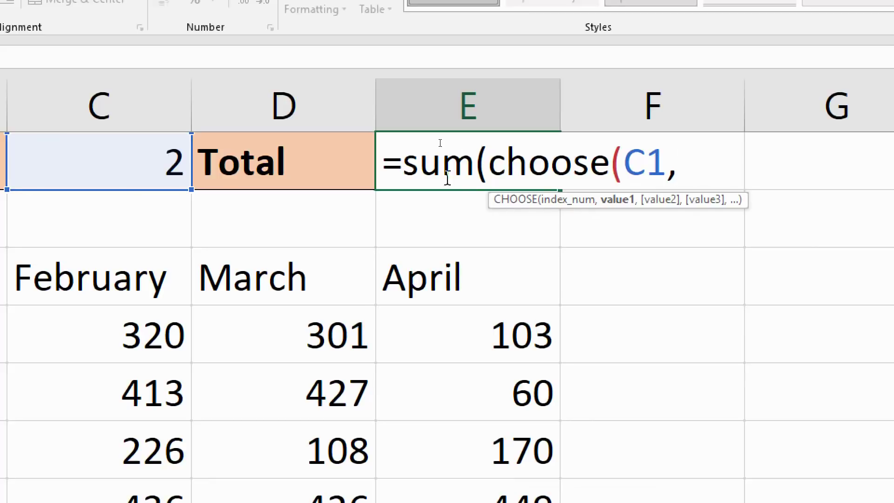
left_click_drag(404, 165, 475, 165)
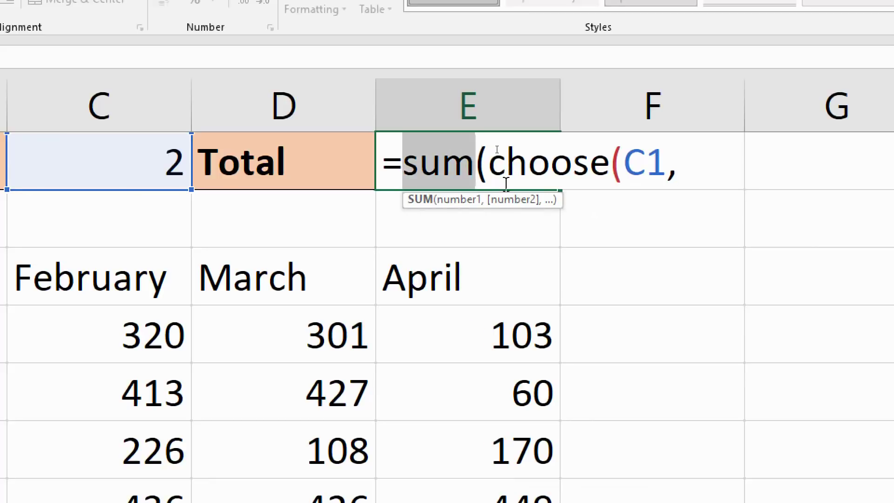
left_click(685, 170)
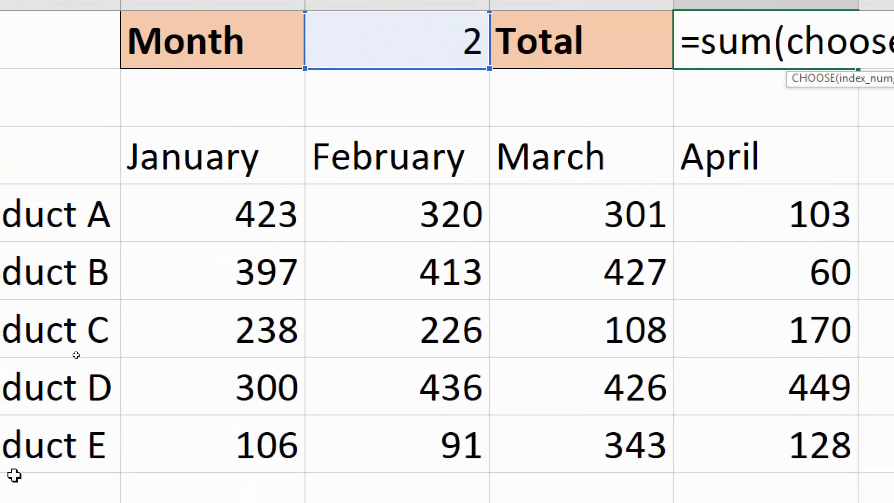
- Add B4:B8, C4:C8, D4:D8 and E4:E8 as the CHOOSE values and complete the formula in E1
left_click_drag(237, 212, 240, 440)
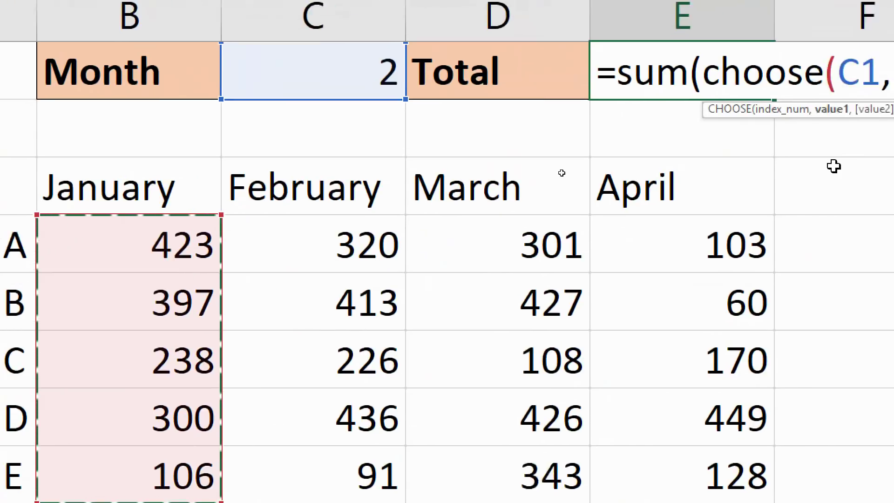
type(",")
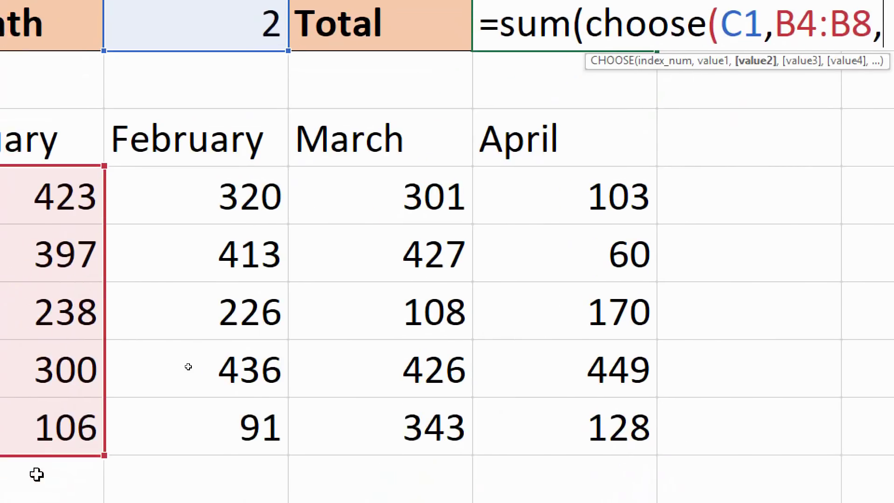
left_click_drag(225, 183, 213, 410)
type(",")
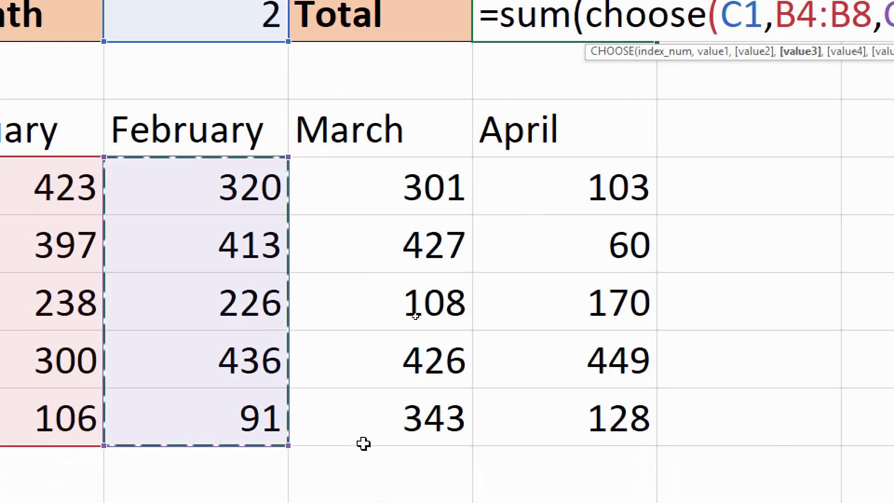
left_click_drag(457, 206, 448, 421)
type(",")
left_click_drag(591, 183, 581, 395)
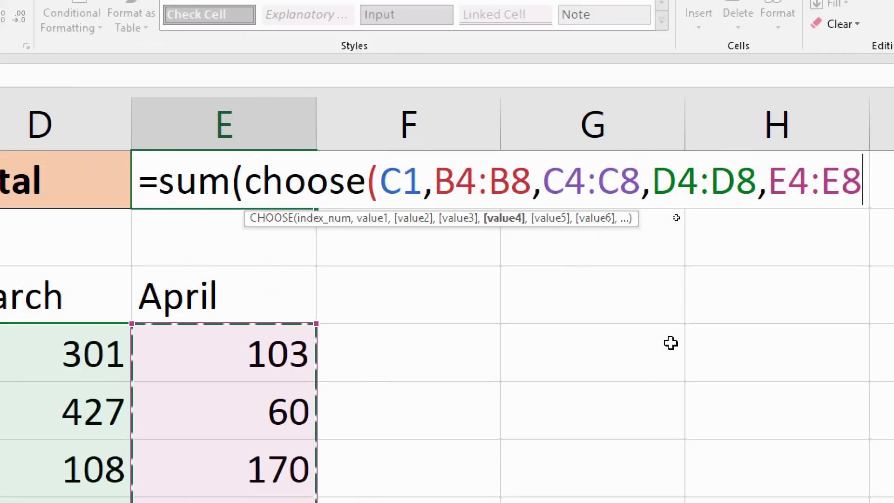
type(")")
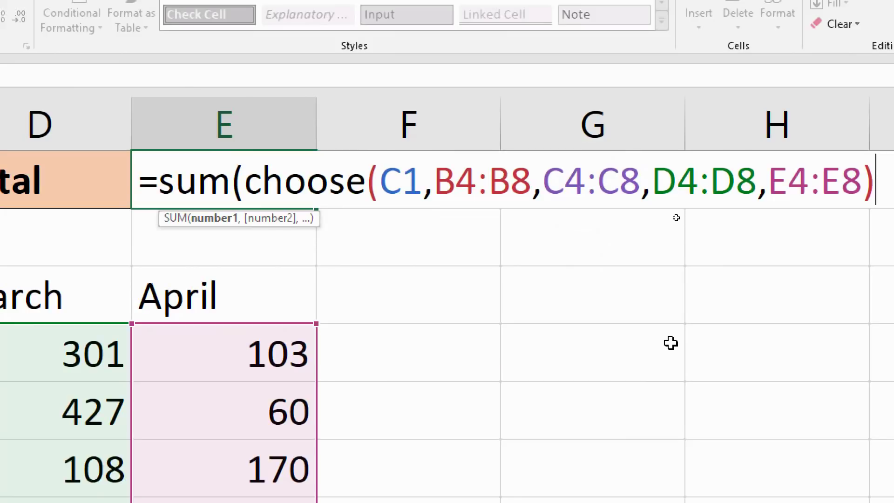
type(")")
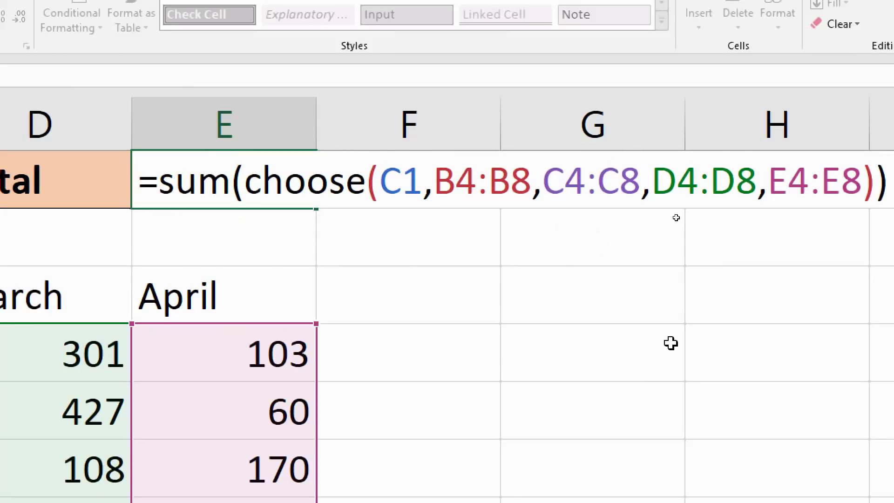
key("Return")
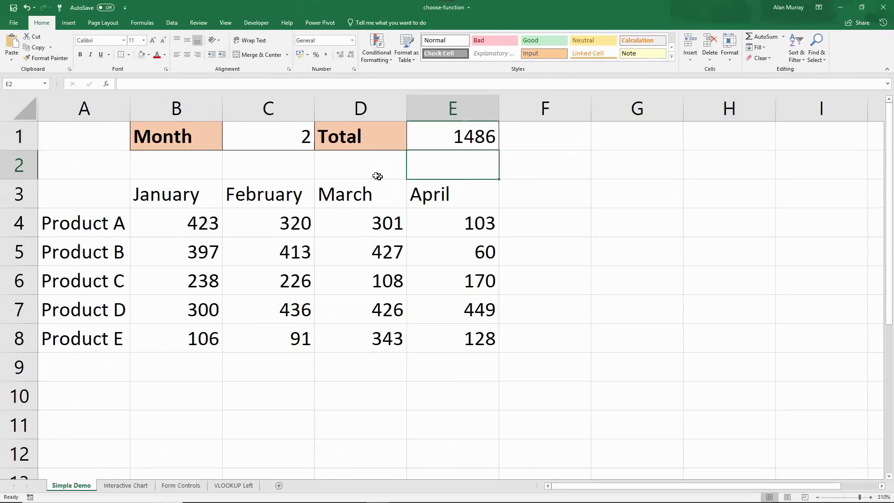
- Check the February figures behind the total, and test the formula with month numbers 1 and 4 in C1
left_click(296, 140)
left_click_drag(295, 217, 295, 339)
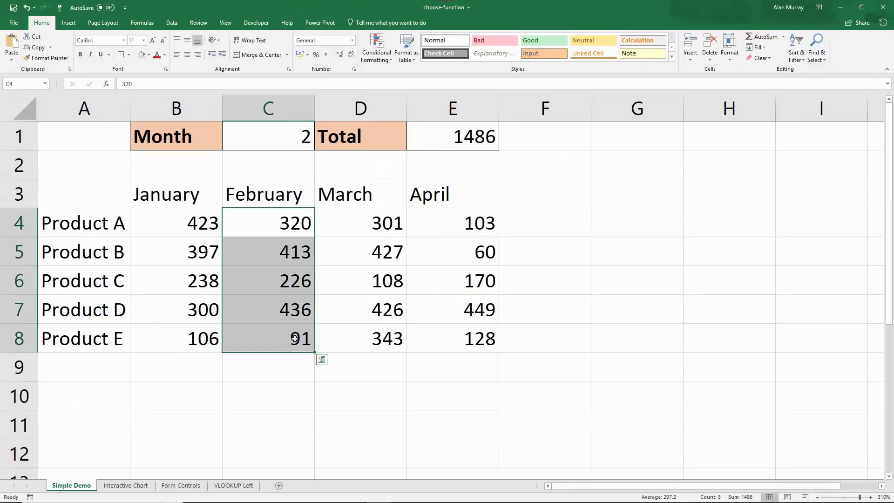
left_click(282, 141)
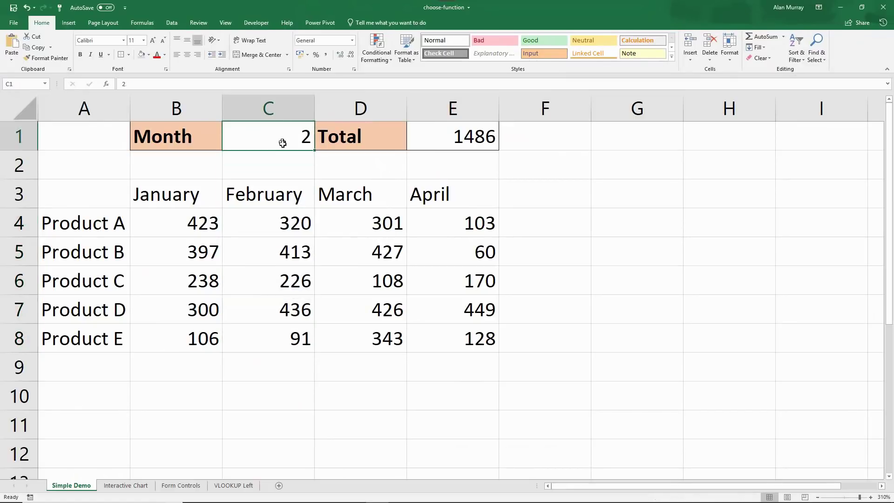
type("1")
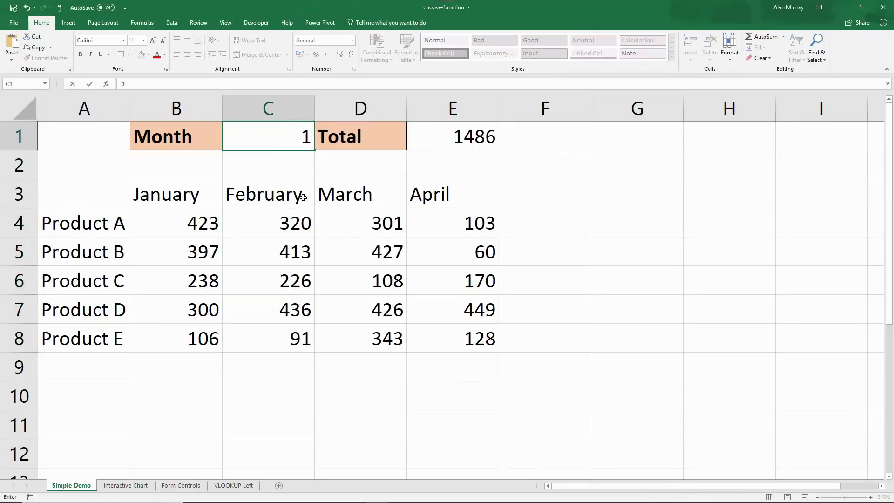
key("Return")
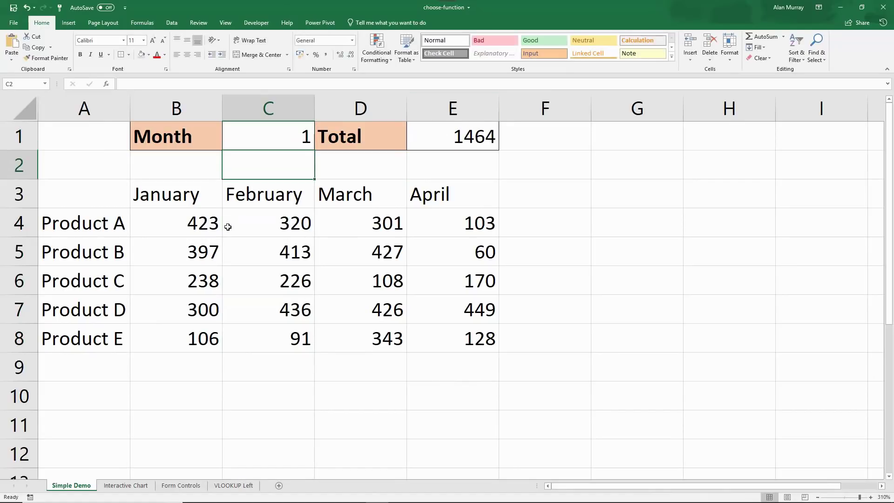
left_click(280, 137)
type("4")
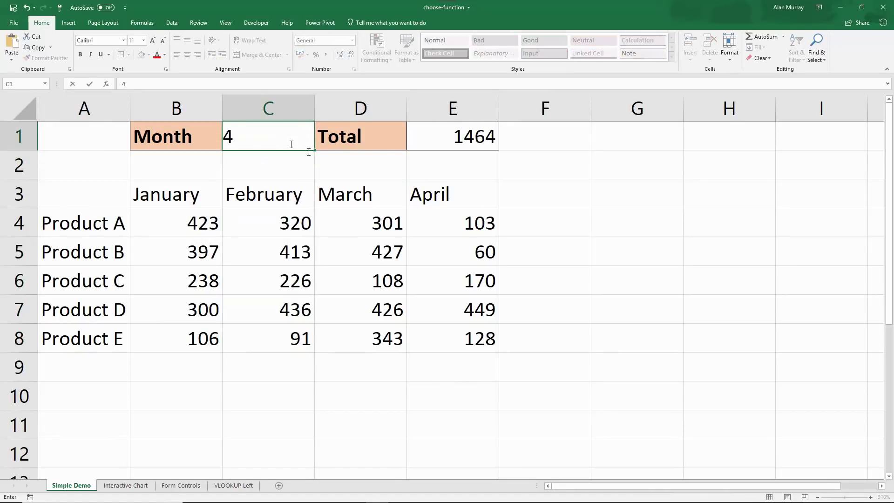
key("Return")
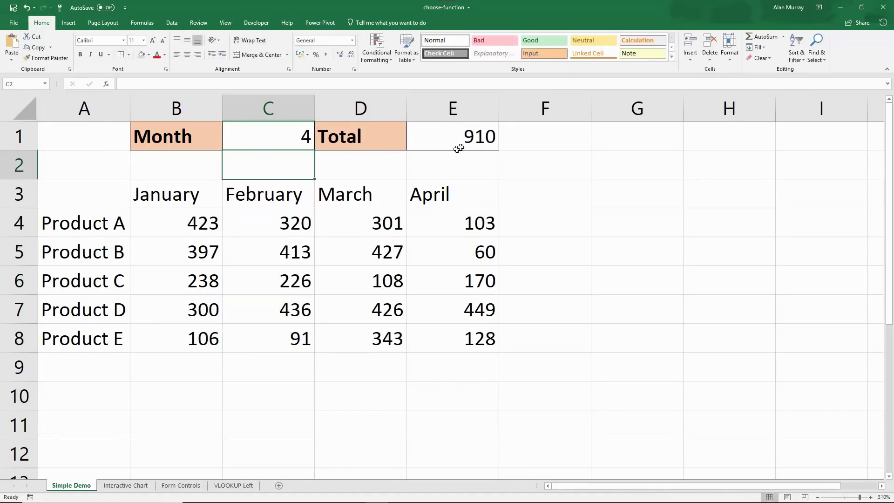
- Set the month number in C1 to 3 and check the March figures against the total in E1
left_click(299, 136)
type("3")
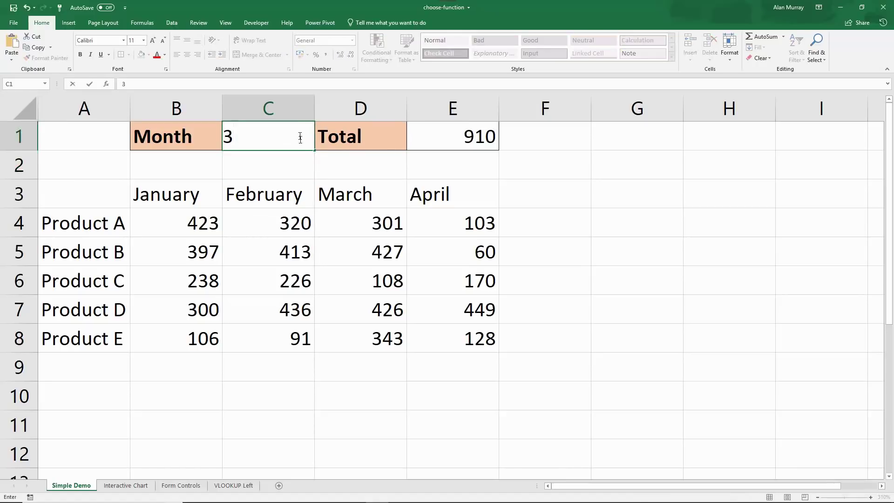
key("Return")
left_click_drag(351, 223, 350, 318)
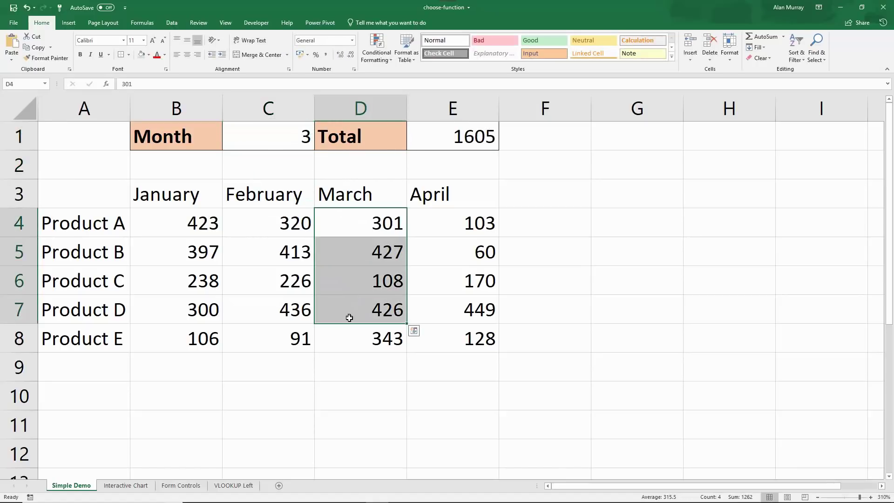
left_click(353, 328)
left_click(475, 142)
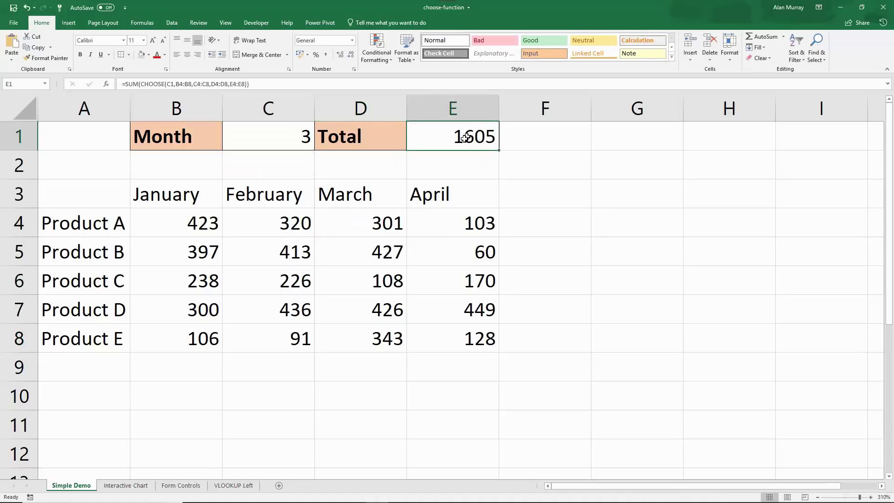
- Review the four monthly value ranges and the C1 index inside the CHOOSE formula in E1, leaving it as it is
double_click(477, 143)
left_click_drag(574, 140, 789, 141)
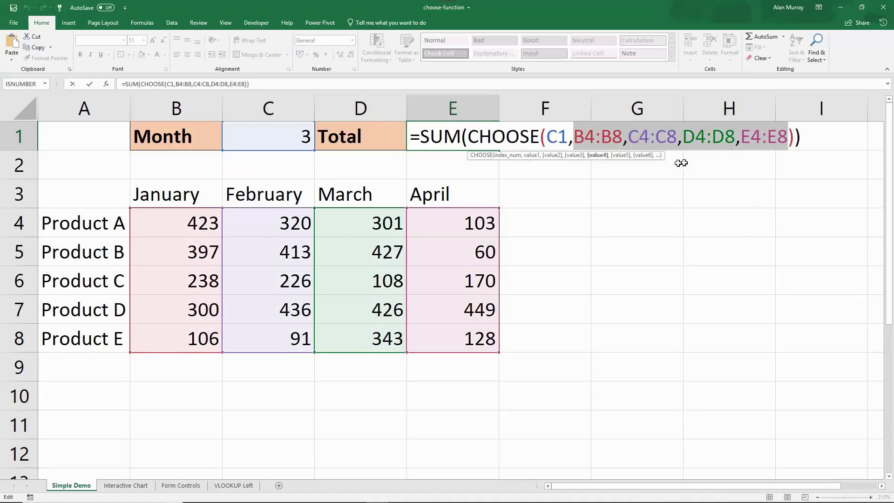
double_click(555, 136)
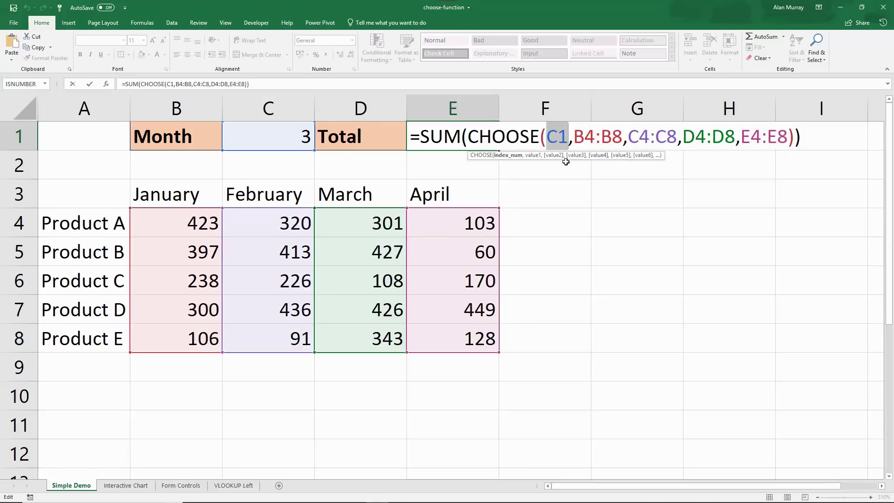
key("Escape")
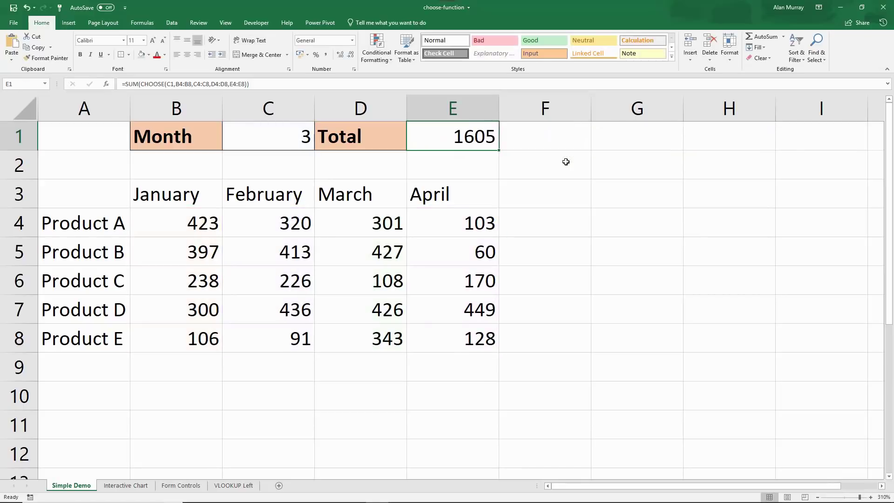
left_click(526, 214)
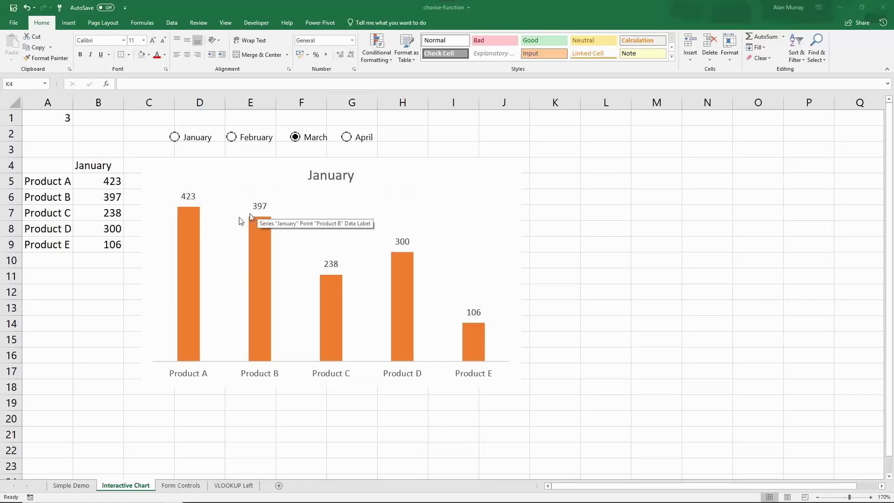
- Examine the product figures feeding the chart on the Interactive Chart sheet and compare them with the Simple Demo sheet
left_click_drag(99, 176, 102, 240)
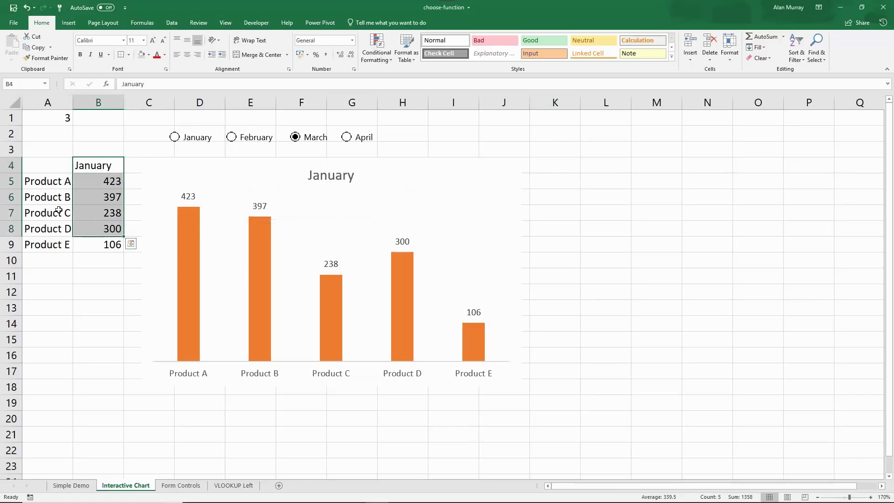
left_click(59, 209)
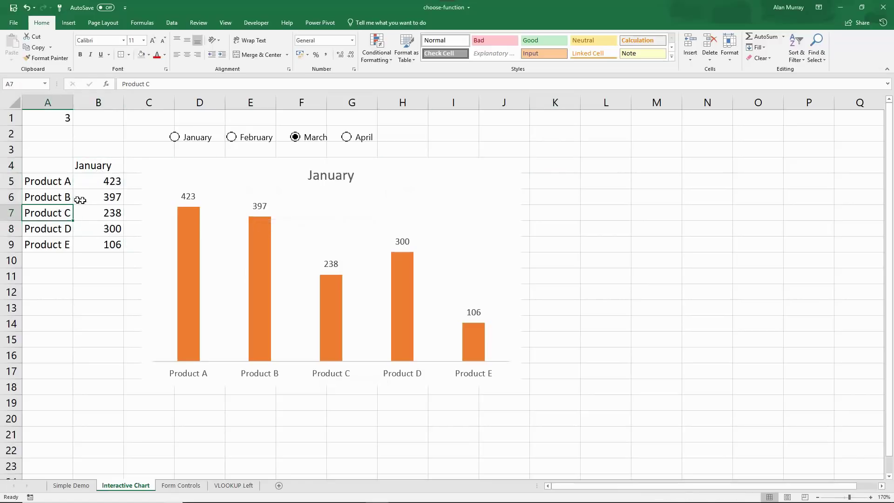
left_click(83, 486)
left_click(140, 486)
- Review the available form controls and inspect the cell link in the April option button's control properties
left_click(256, 23)
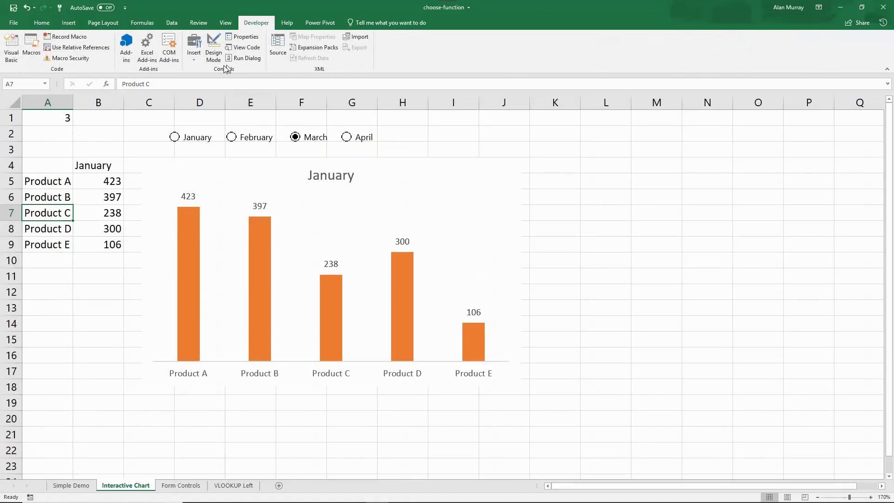
left_click(194, 59)
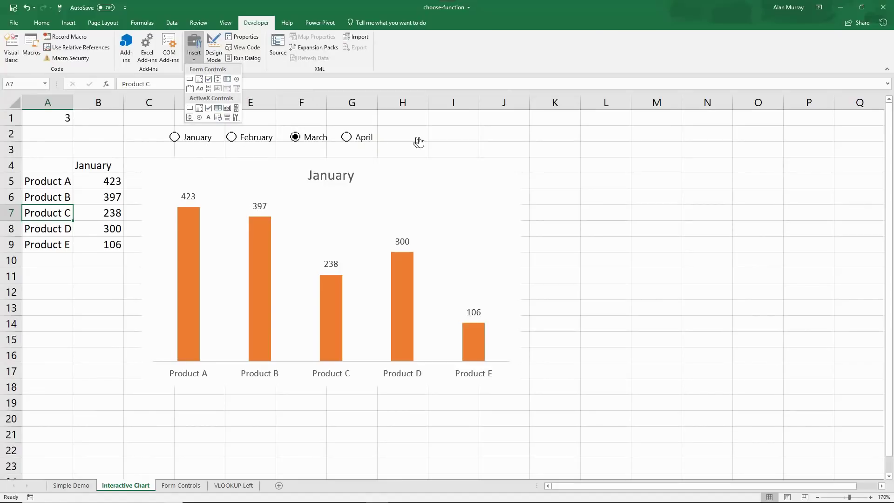
left_click(431, 137)
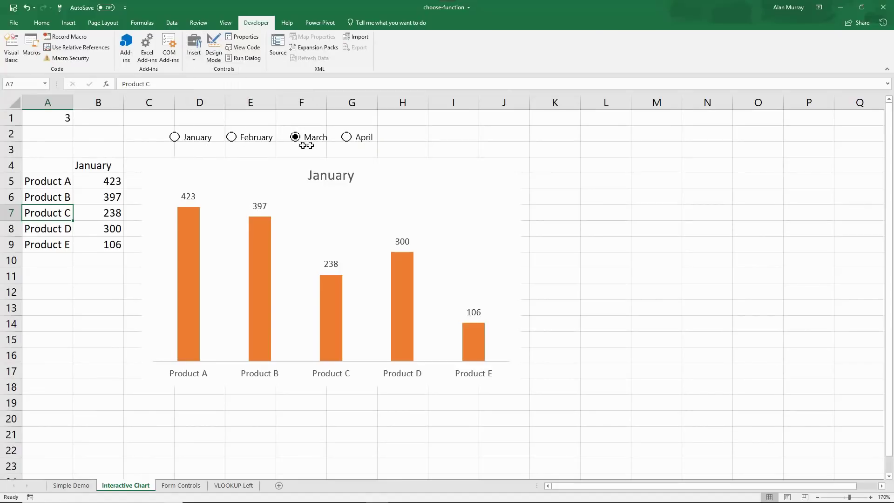
right_click(354, 141)
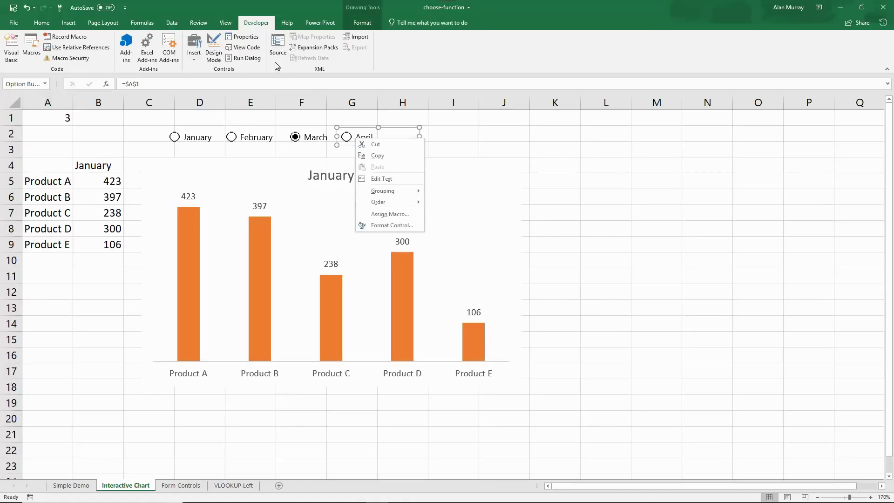
left_click(248, 38)
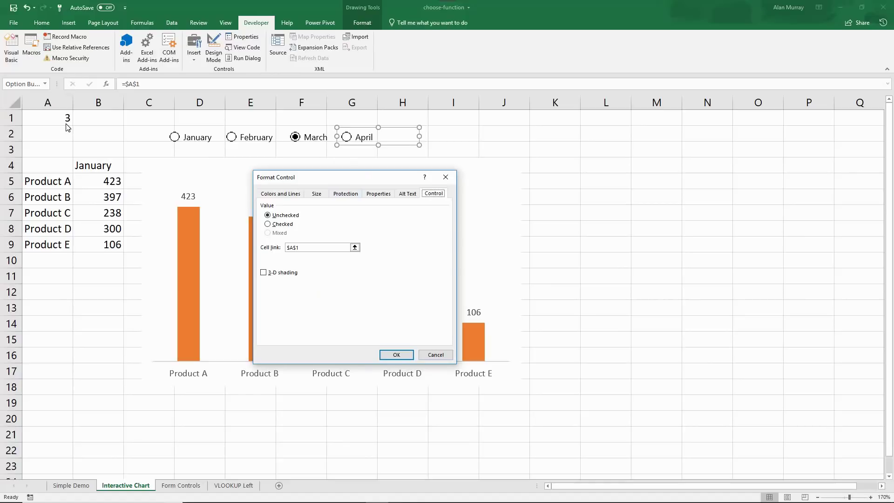
left_click(437, 355)
- Test the January, February and March option buttons above the chart against the linked cell A1
left_click(175, 137)
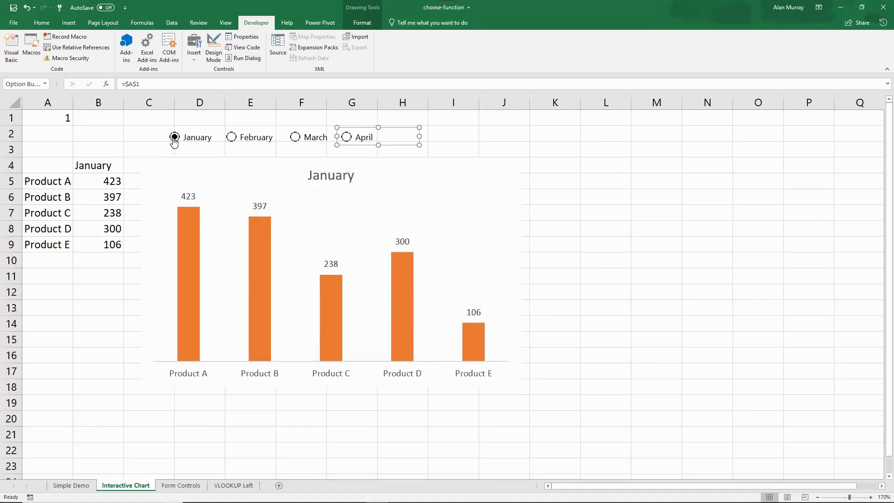
left_click(232, 137)
left_click(296, 141)
left_click(464, 145)
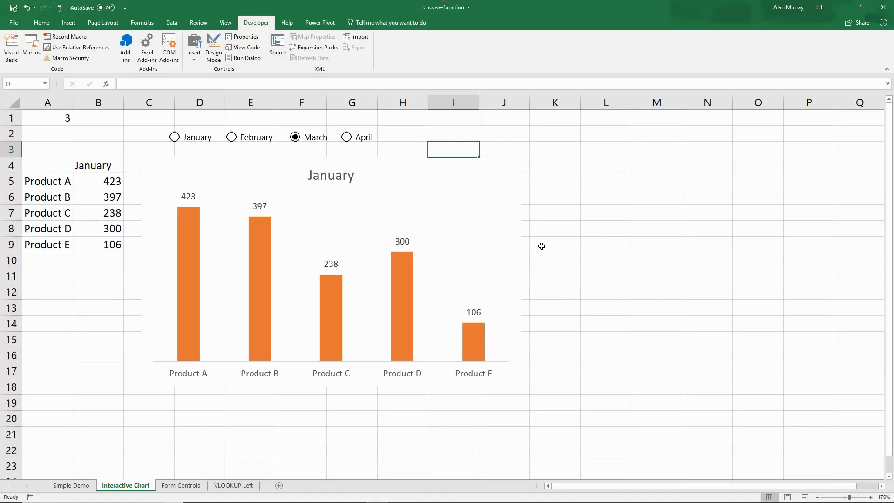
- Check the chart's source range, and clear the month heading and product figures in B4:B9
left_click(518, 205)
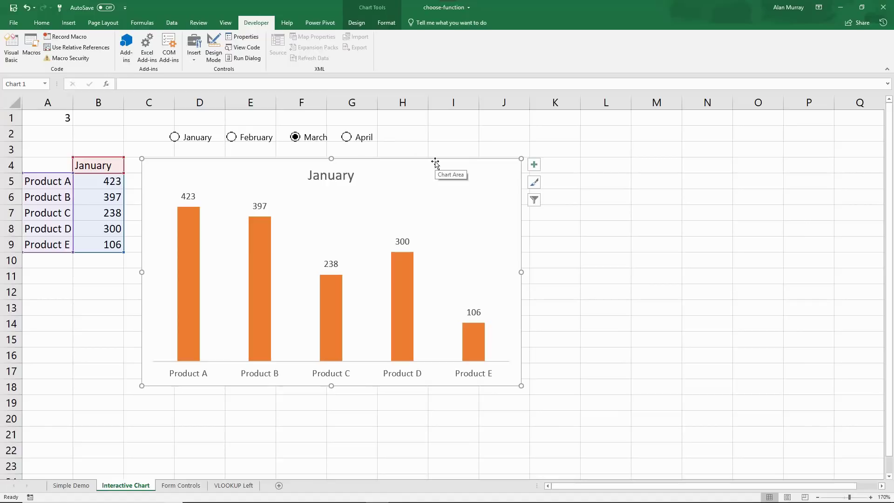
left_click(88, 278)
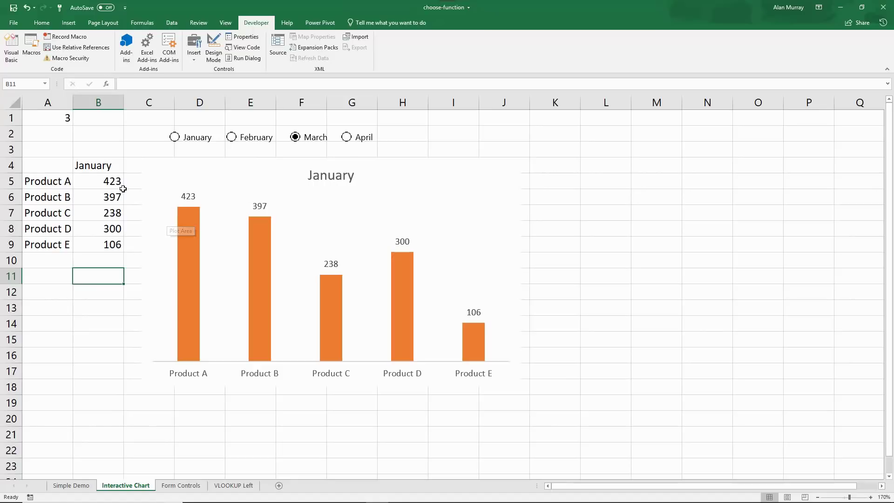
left_click_drag(112, 166, 112, 244)
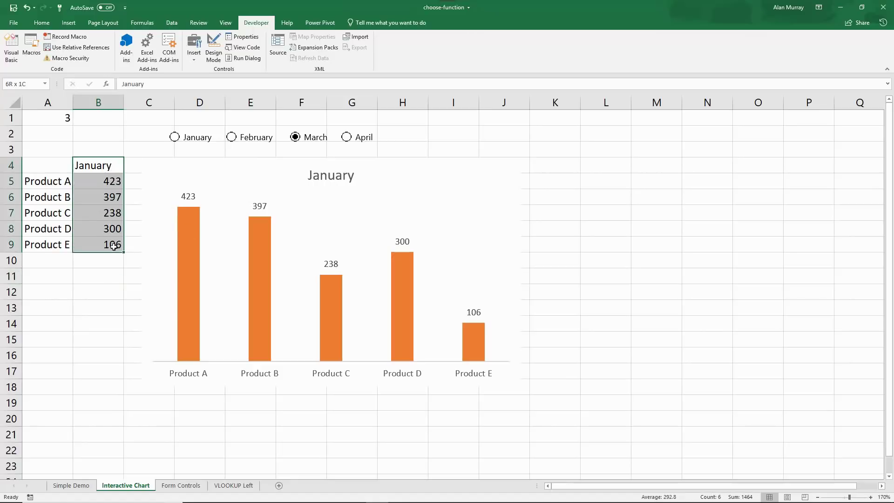
left_click(106, 166)
left_click_drag(106, 181, 110, 243)
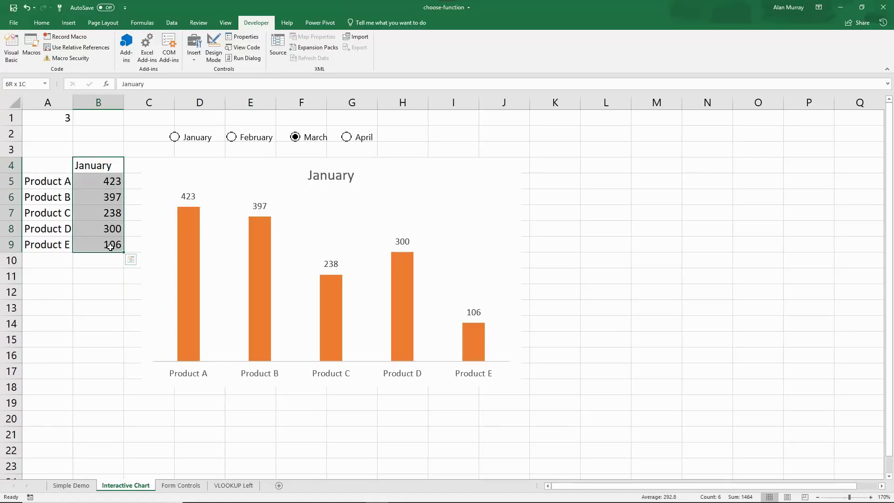
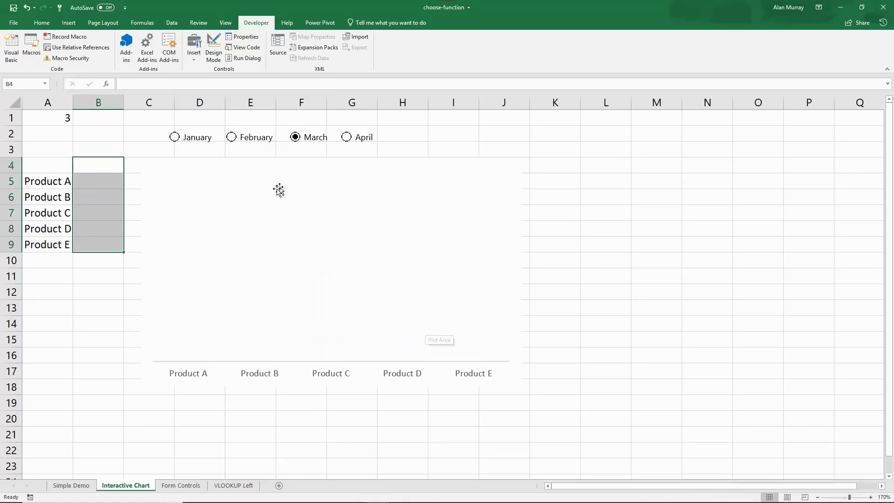
- Begin a CHOOSE formula in B4 with A1 as the index and the January heading in 'Simple Demo'!B3 as its first value
left_click(112, 171)
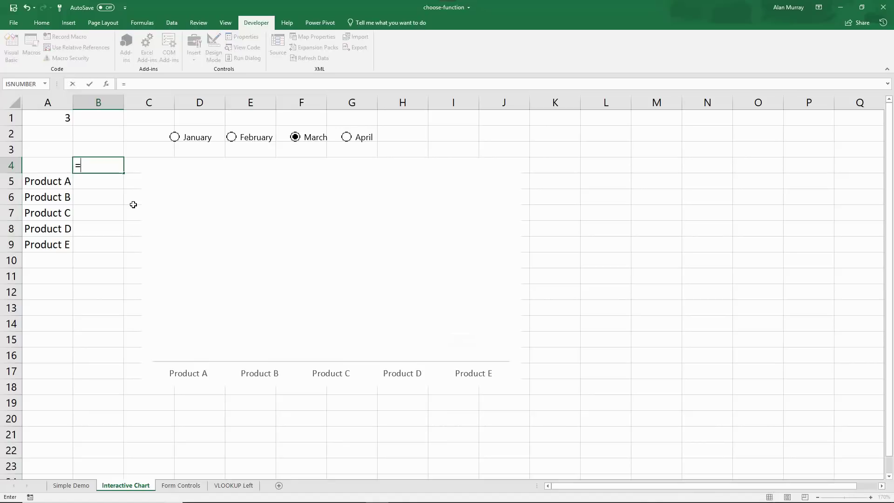
type("=ch")
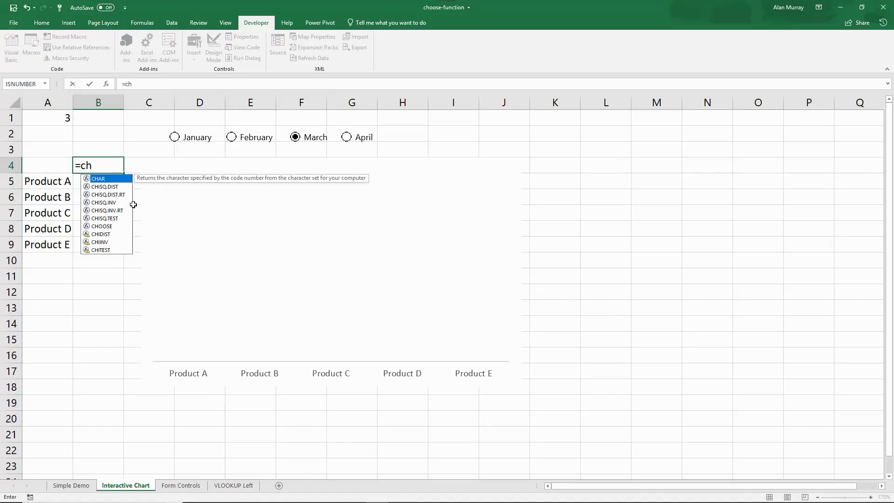
key("Escape")
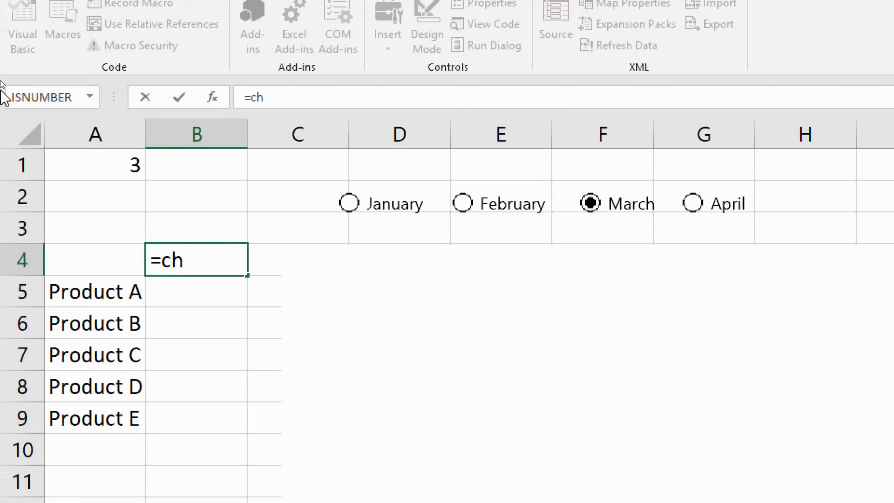
type("o")
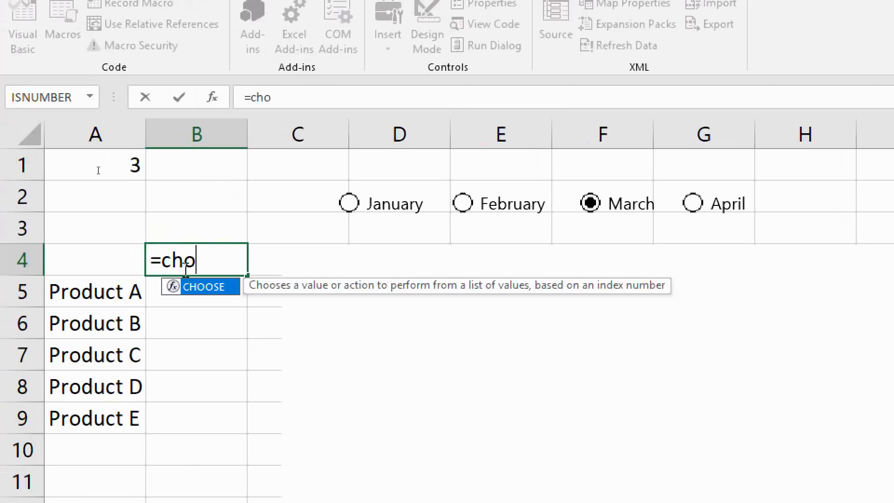
double_click(213, 287)
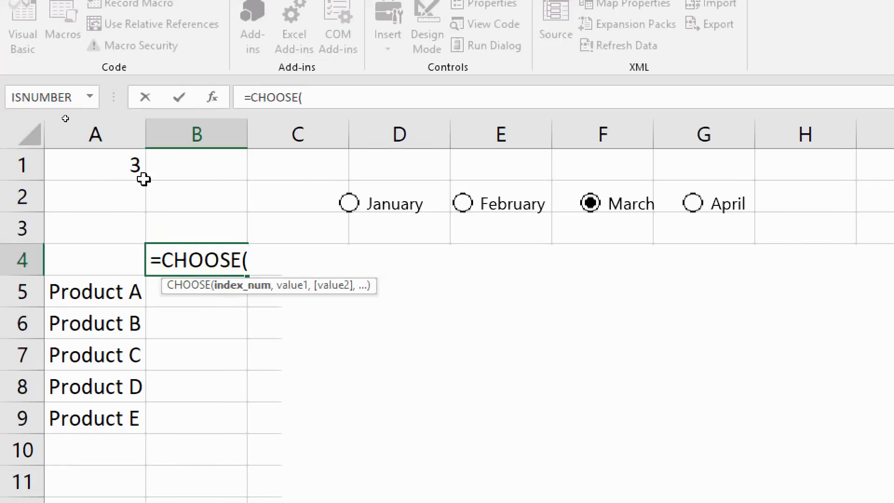
left_click(122, 162)
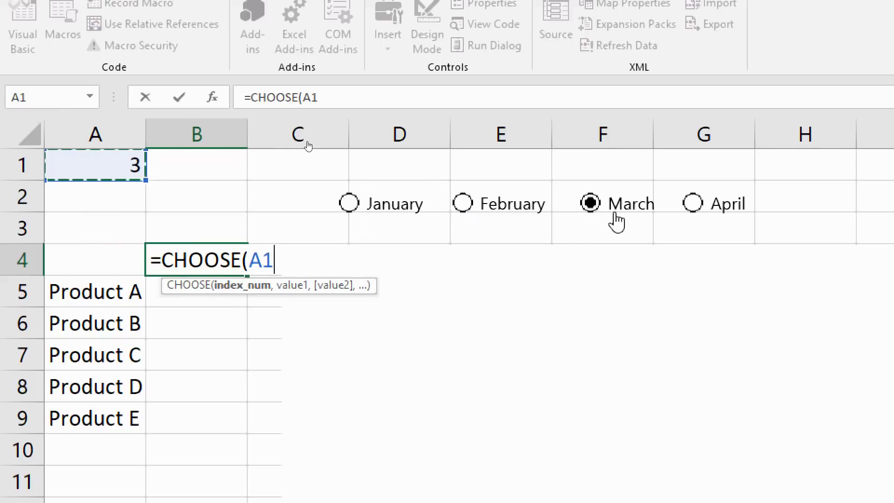
type(",")
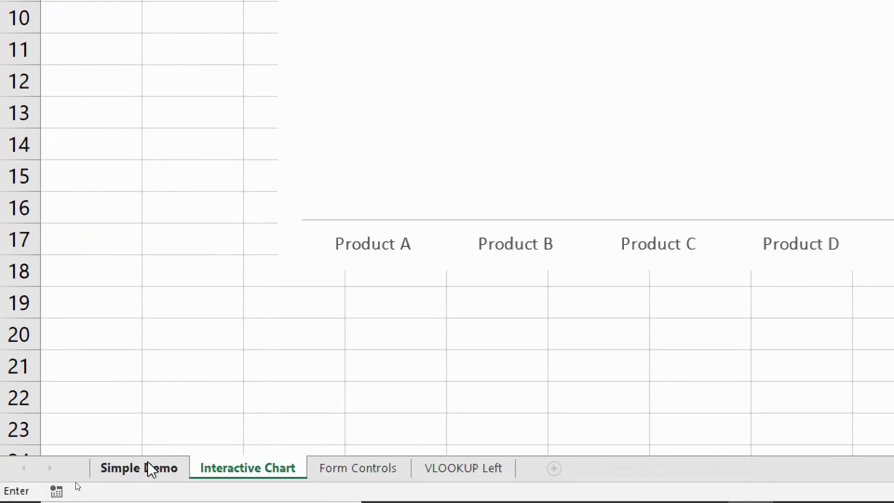
left_click(150, 464)
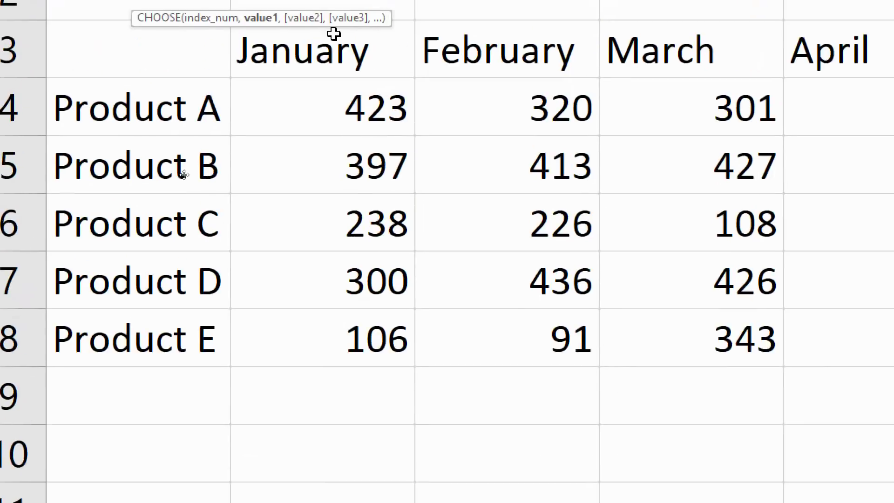
left_click(347, 116)
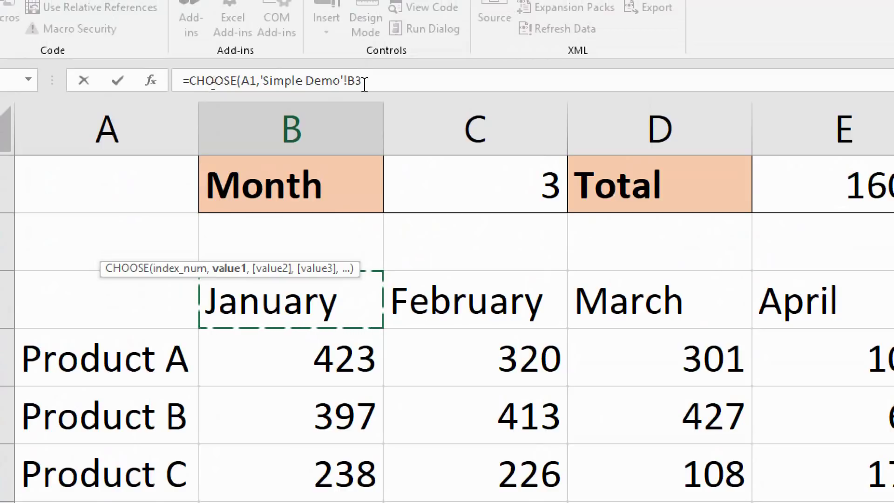
- Make the index reference absolute as $A$1 in the CHOOSE formula
left_click(251, 81)
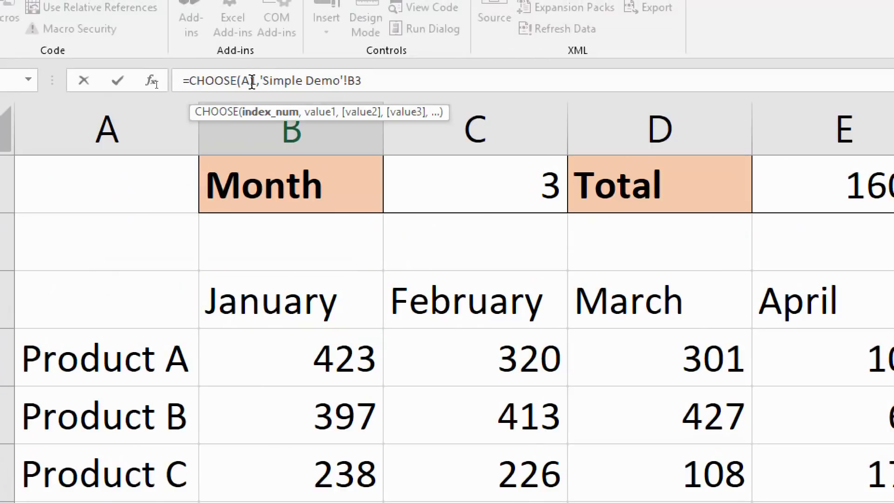
key("F4")
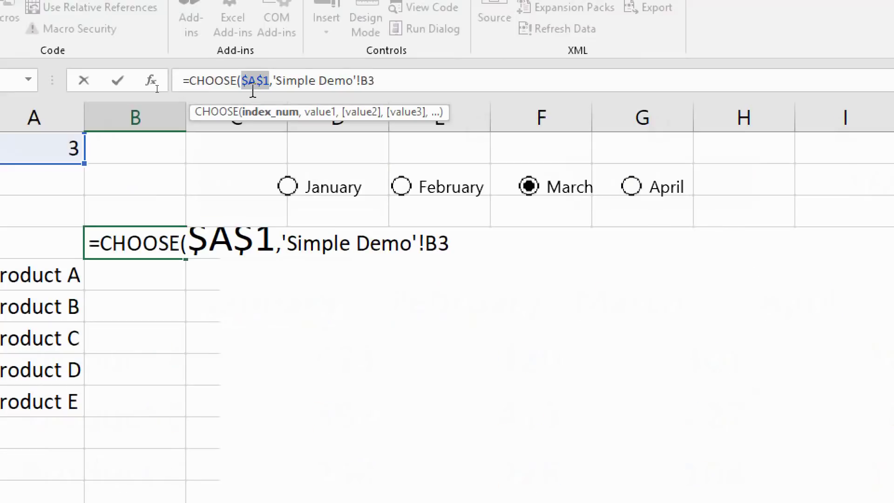
left_click(378, 81)
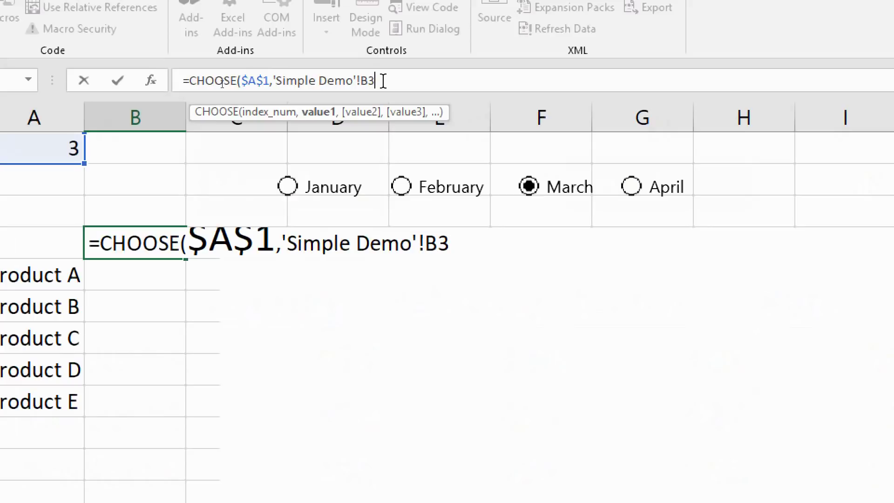
- Complete B4's CHOOSE formula with the February, March and April headings in 'Simple Demo'!C3, D3 and E3 as the remaining values
type(",")
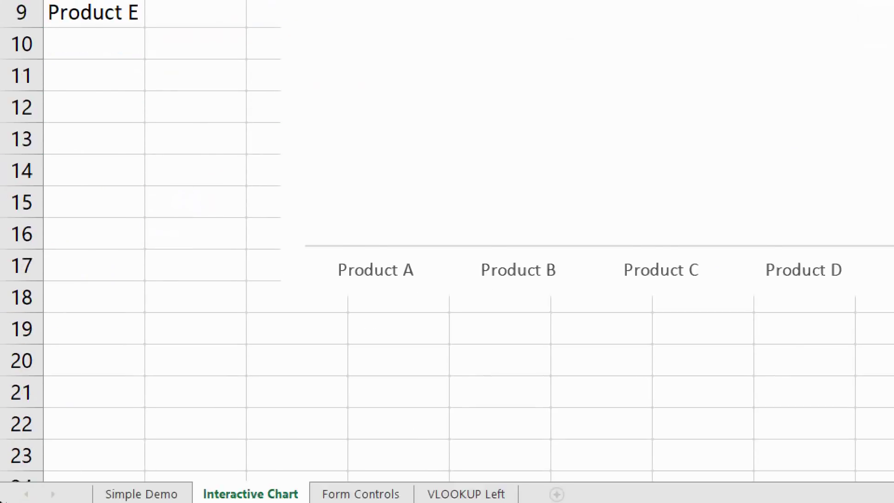
left_click(139, 467)
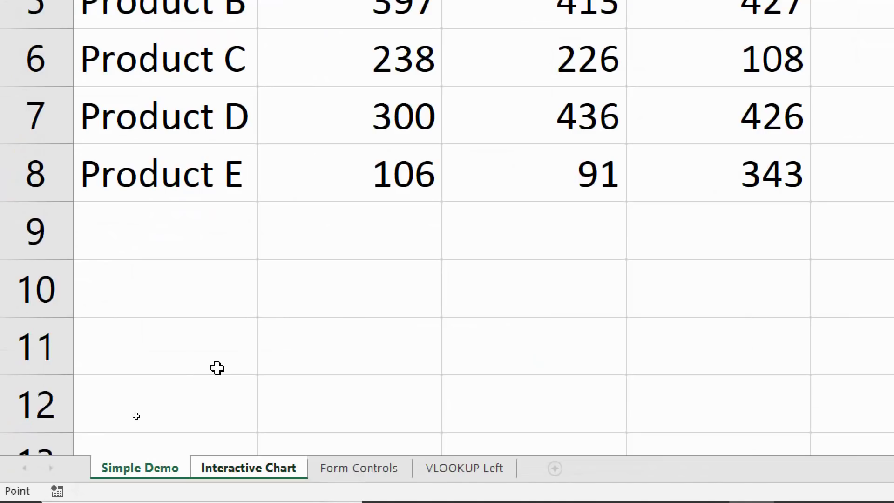
left_click(447, 139)
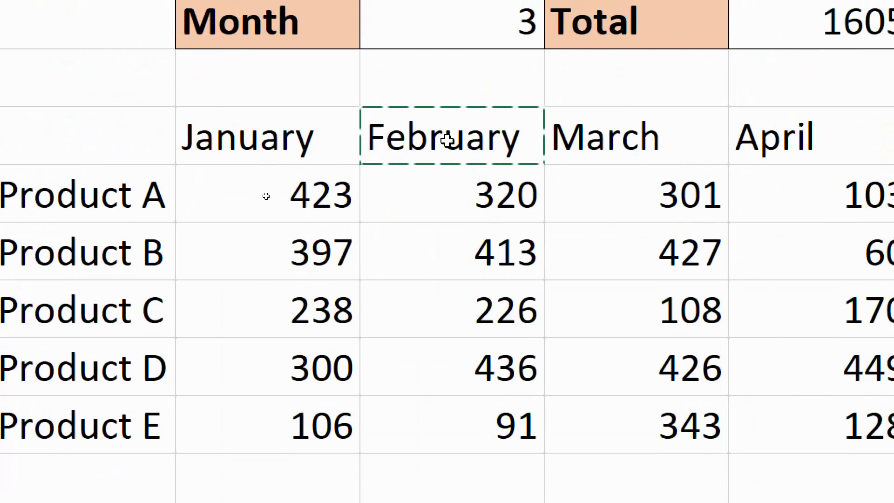
type(",")
left_click(597, 140)
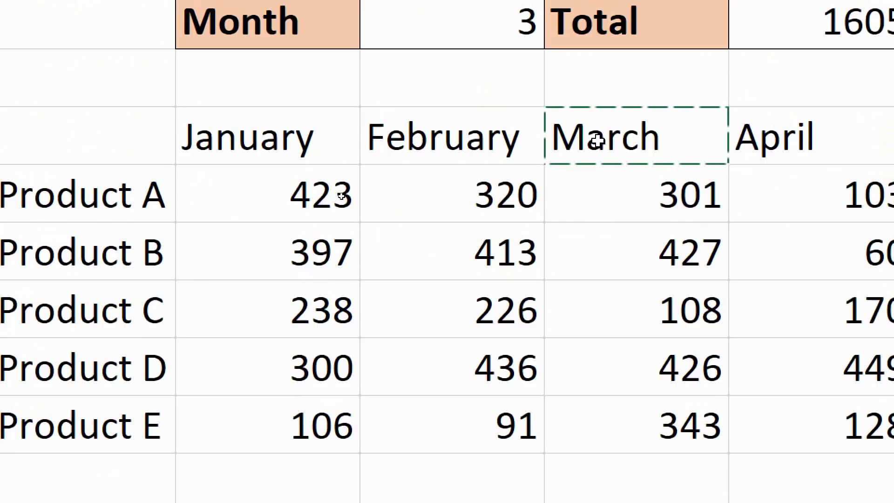
type(",")
left_click(810, 141)
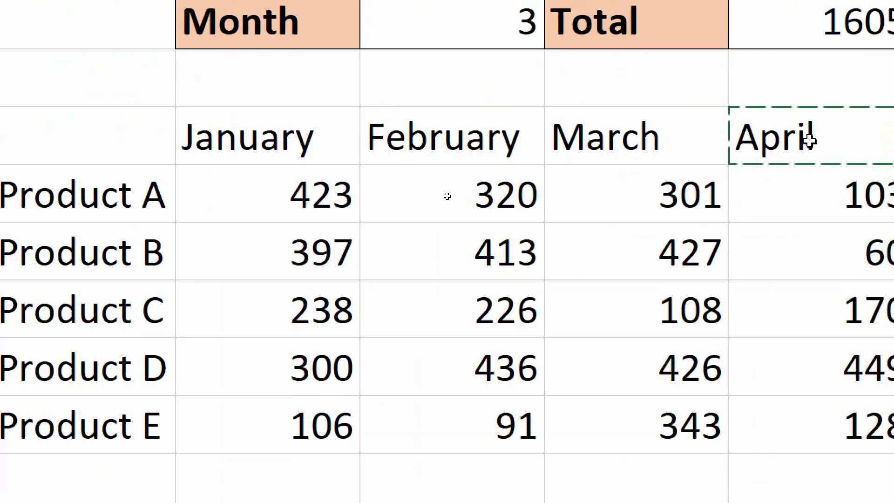
key("Return")
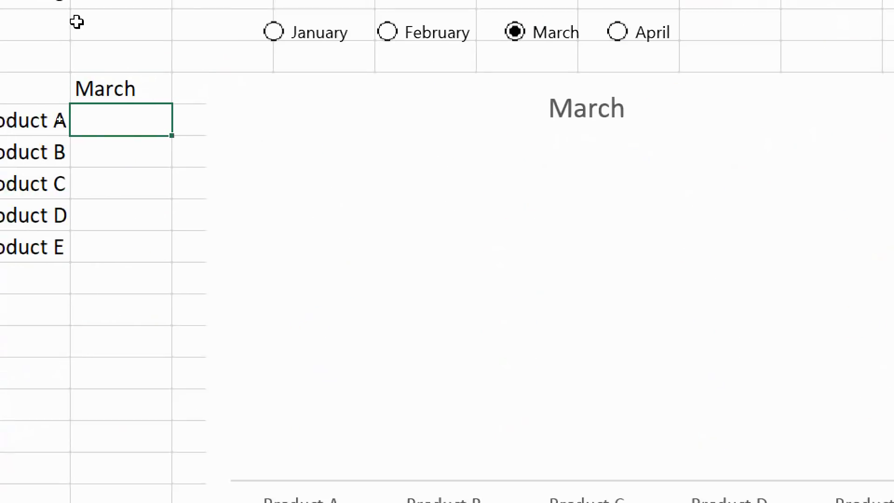
- Review the absolute $A$1 index and the relative month references in B4's CHOOSE formula, leaving it unedited
left_click(82, 78)
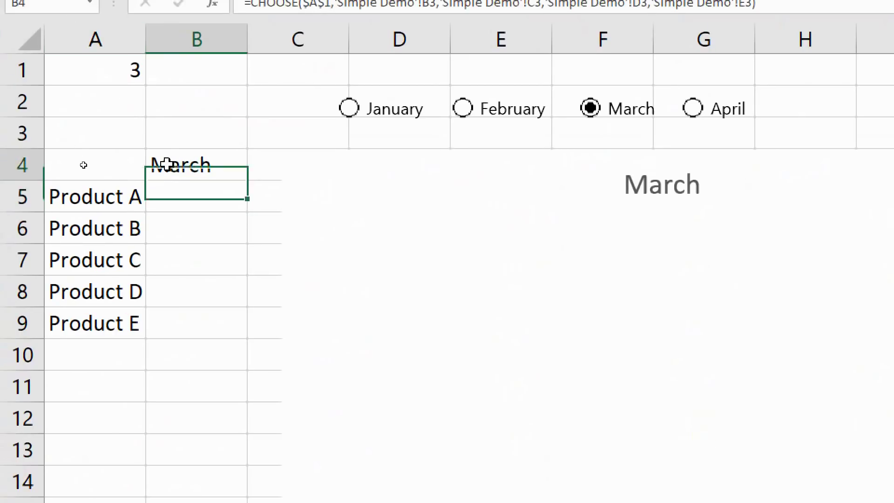
double_click(167, 164)
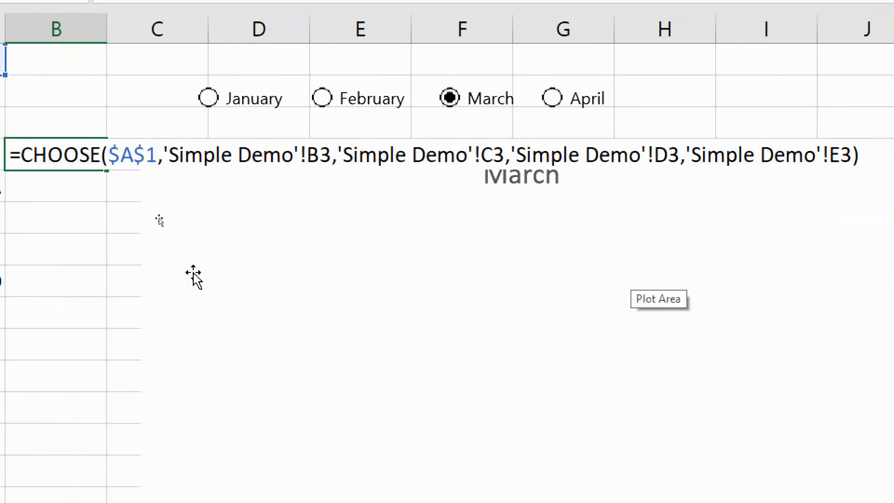
left_click_drag(109, 157, 157, 162)
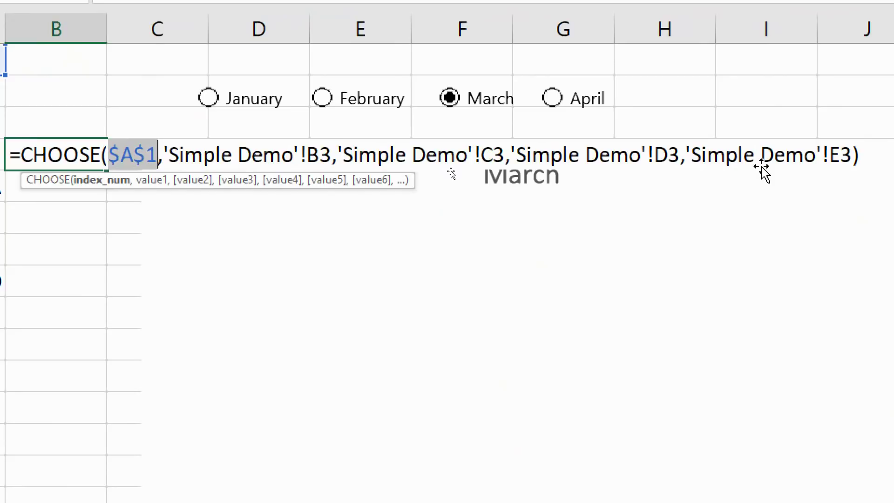
key("Escape")
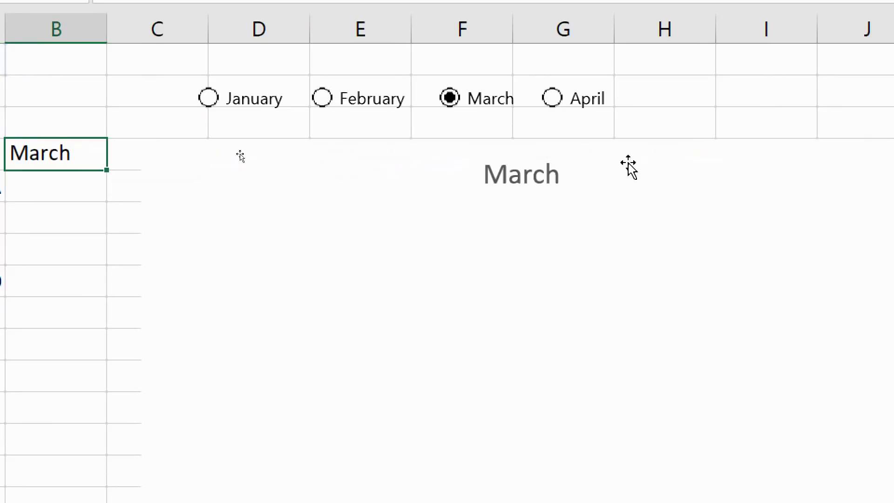
- Fill the CHOOSE formula from B4 down through B9 for Products A to E
key("Down")
left_click(94, 156)
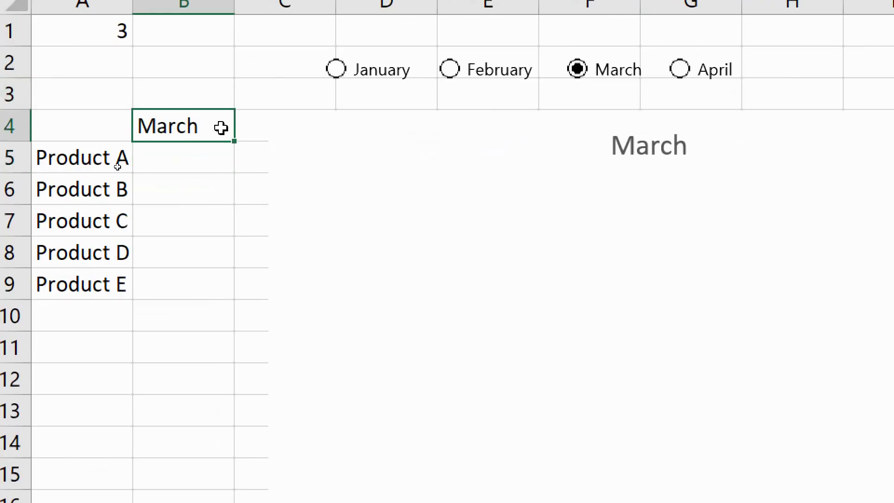
left_click_drag(234, 144, 212, 305)
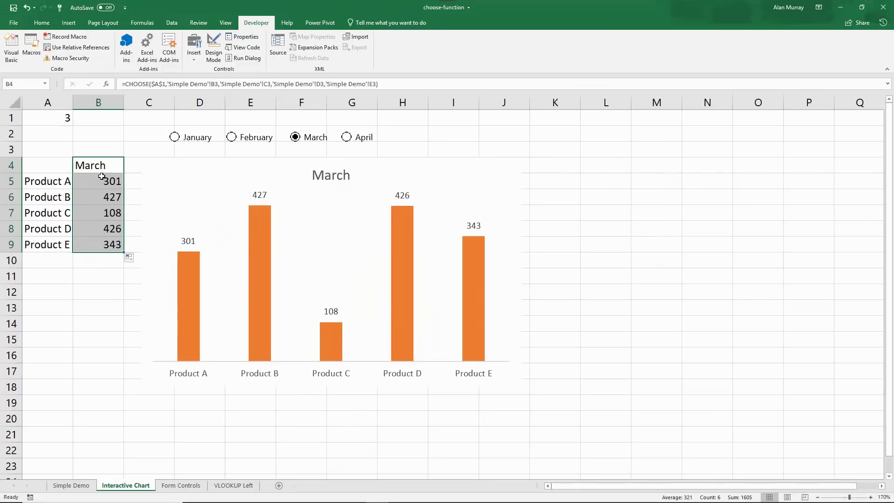
- Test the chart and the figures in B4:B9 with the January, February and April option buttons
left_click(174, 138)
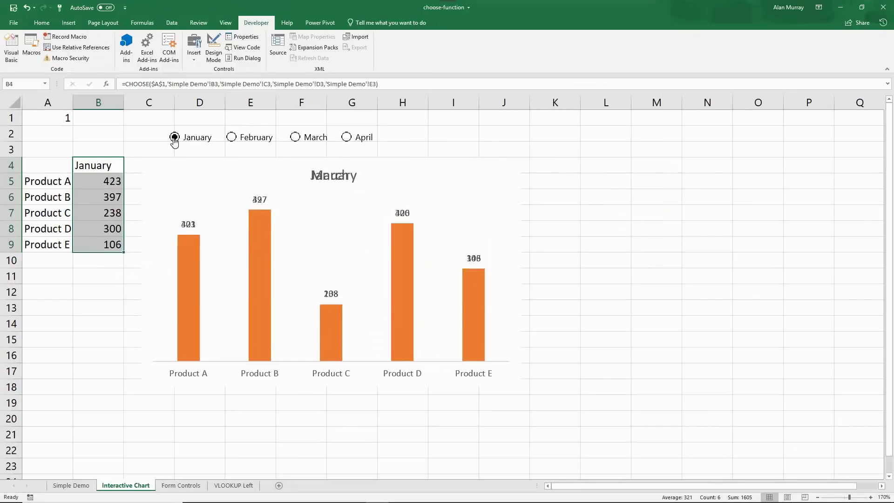
left_click(231, 137)
left_click_drag(105, 167, 100, 244)
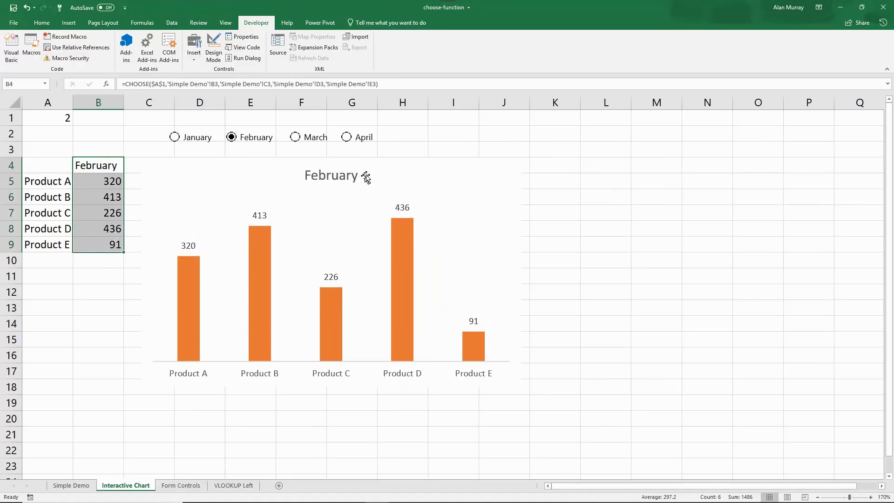
left_click(422, 168)
left_click(344, 139)
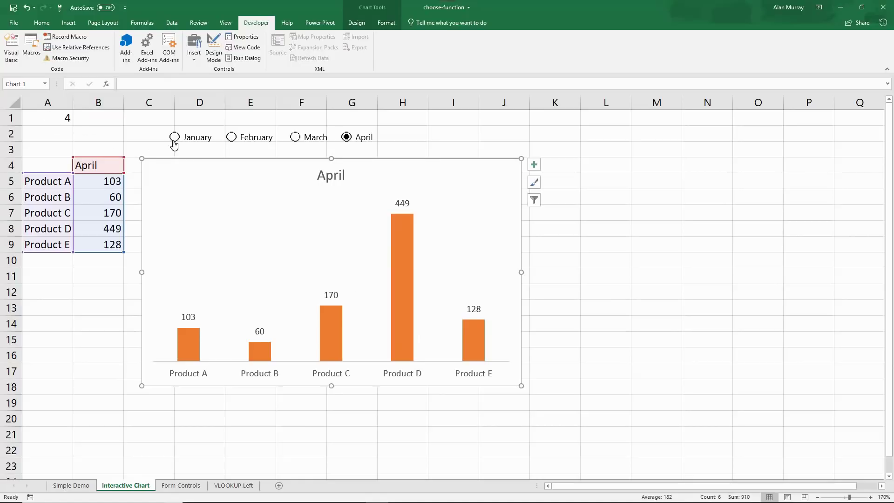
left_click(231, 137)
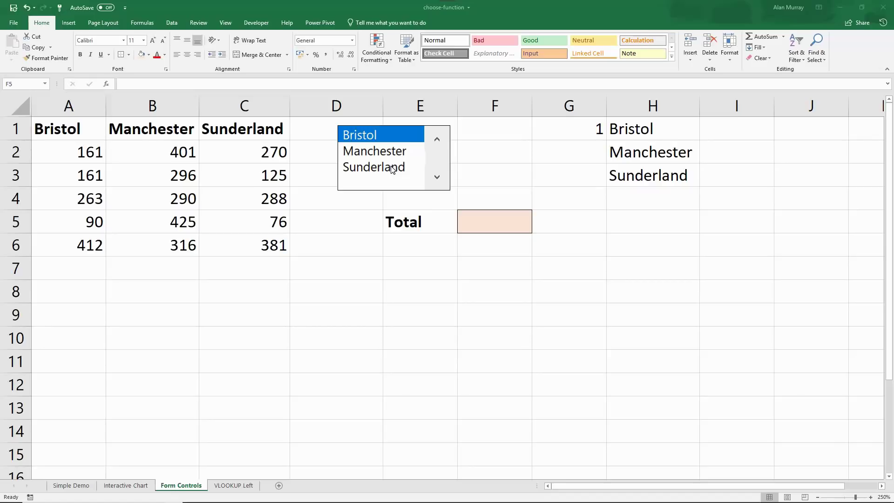
- On the Form Controls sheet, check the available form controls and the city list box's input range and cell link
left_click(87, 486)
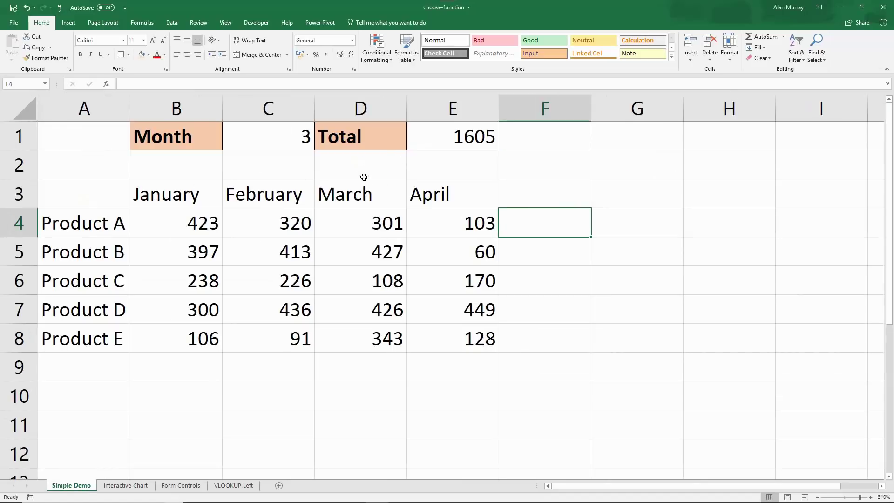
left_click(198, 487)
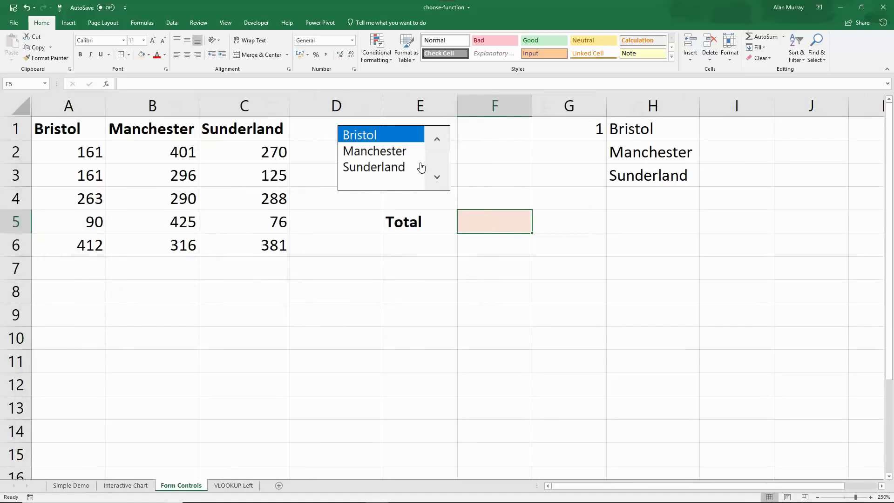
left_click(256, 22)
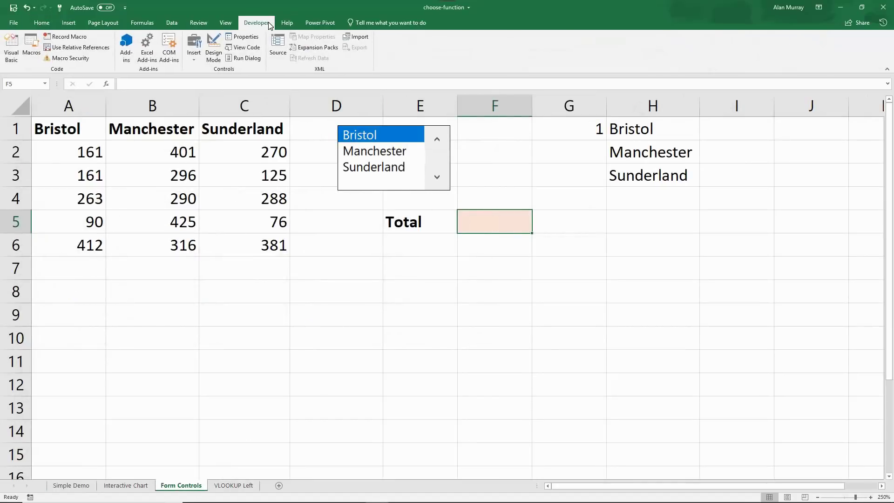
left_click(193, 60)
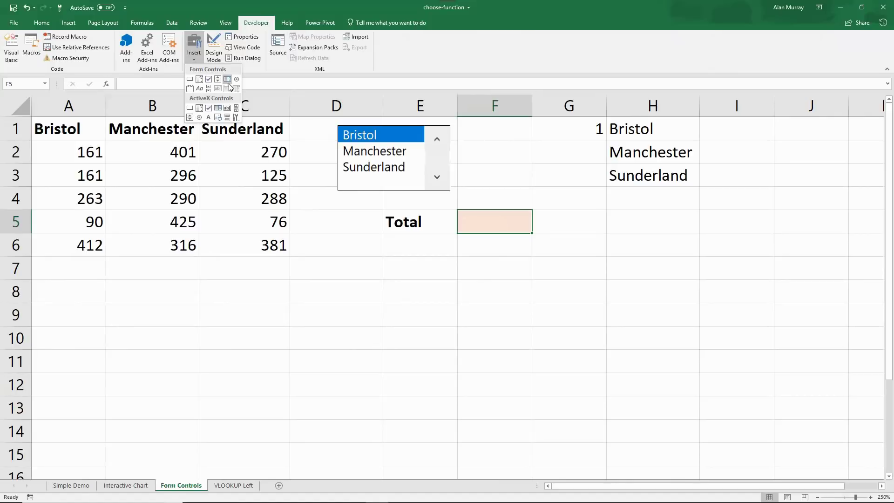
right_click(424, 160)
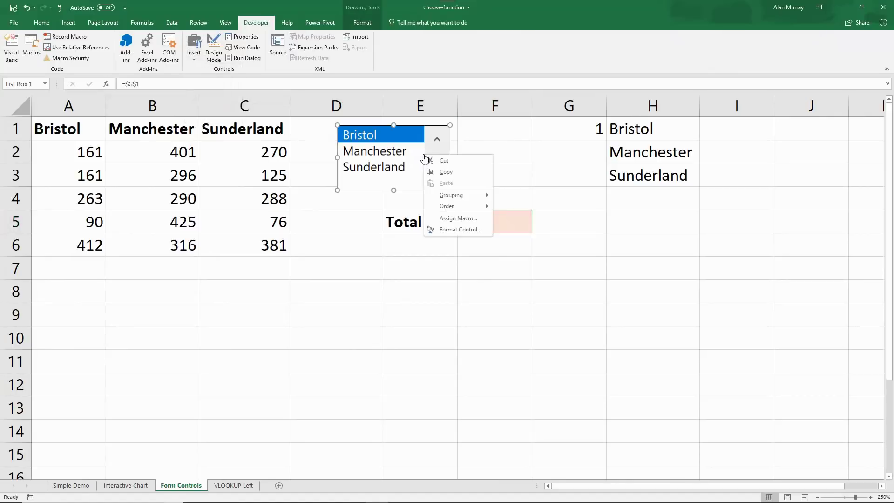
left_click(250, 39)
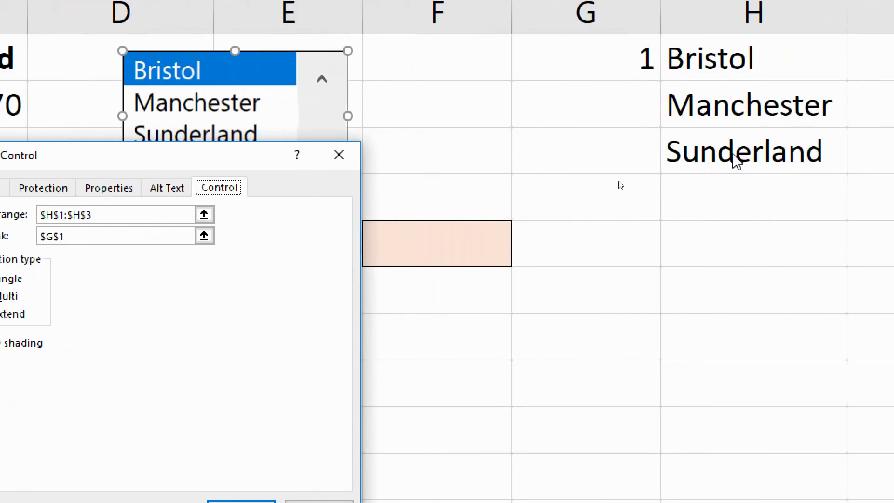
left_click(339, 155)
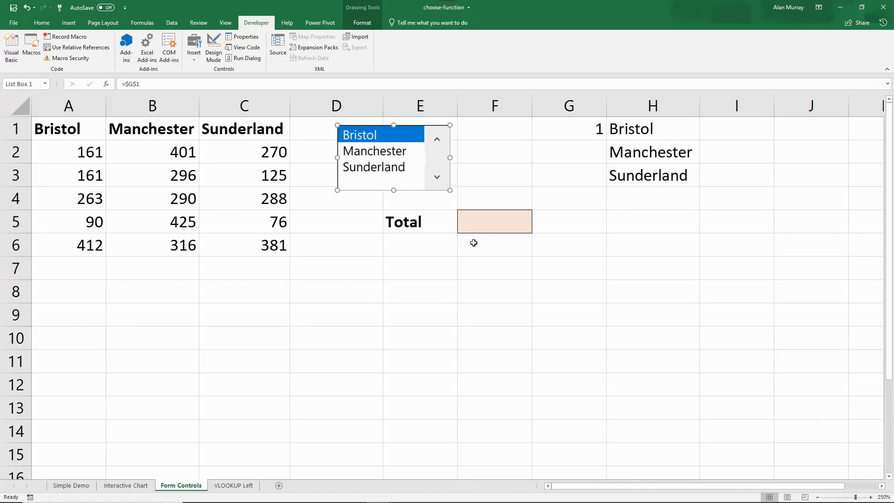
- Review the empty Total cell F5 and the Bristol and Manchester figures
left_click(492, 217)
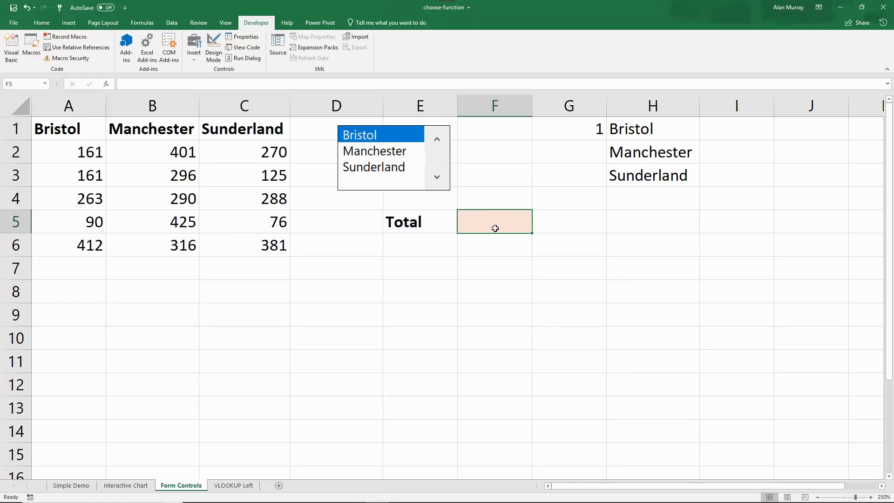
left_click_drag(74, 153, 70, 222)
left_click_drag(156, 151, 178, 226)
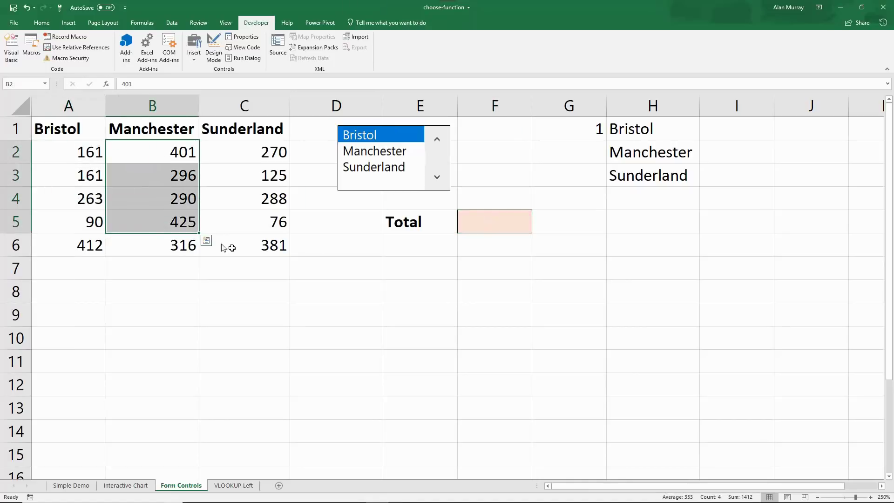
left_click(426, 311)
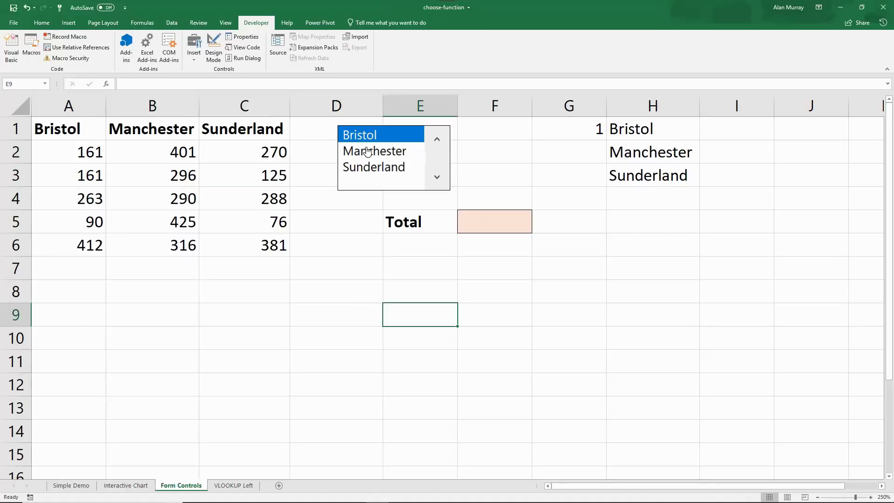
- Begin a SUM formula with a nested CHOOSE in the Total cell F5, using linked cell G1 as the index
left_click(488, 230)
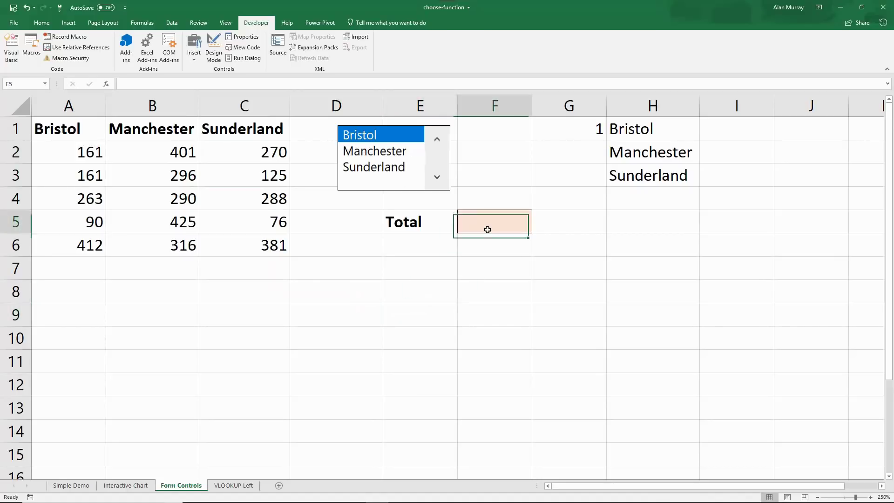
type("=sum(")
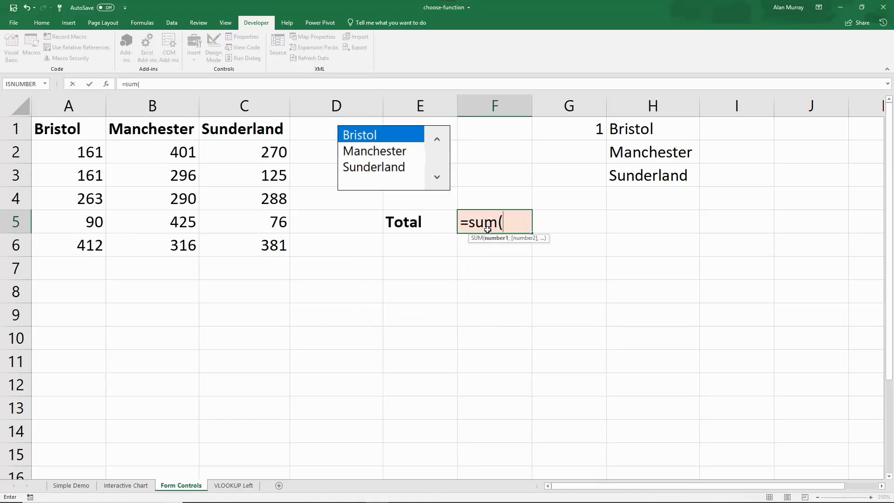
type("choose(")
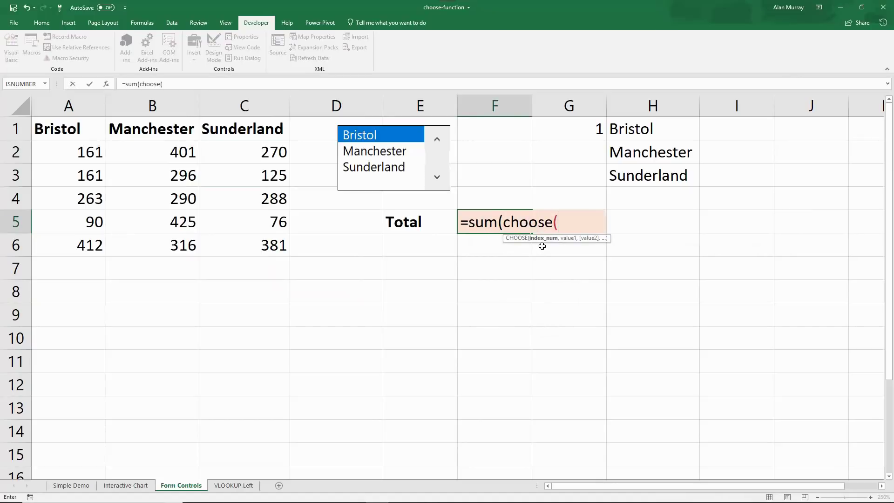
left_click(578, 127)
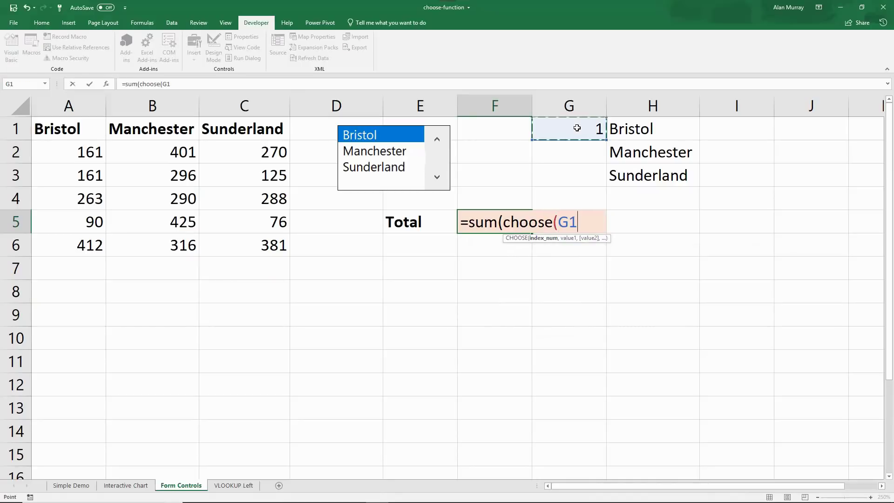
type(",")
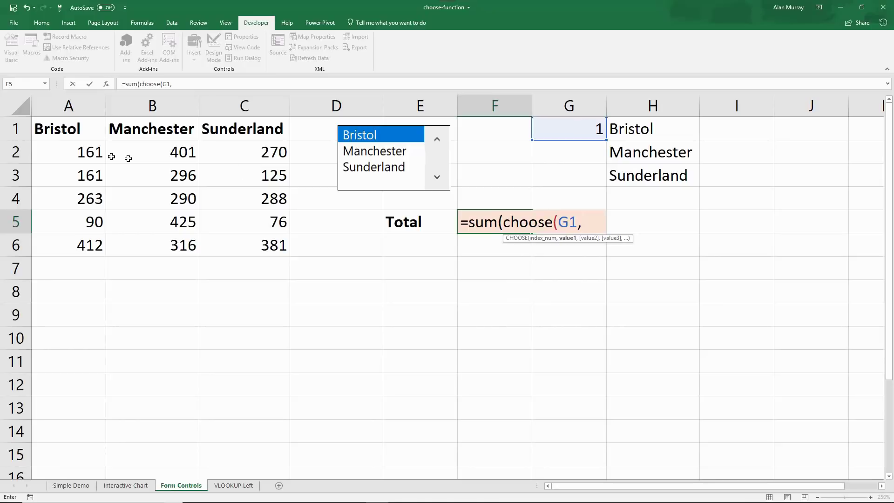
- Add the city ranges A2:A6, B2:B6 and C2:C6 as the CHOOSE values and complete the total formula
left_click_drag(62, 149, 63, 237)
type(",")
left_click_drag(147, 161, 152, 236)
type(",")
left_click(255, 161)
left_click_drag(255, 164, 256, 244)
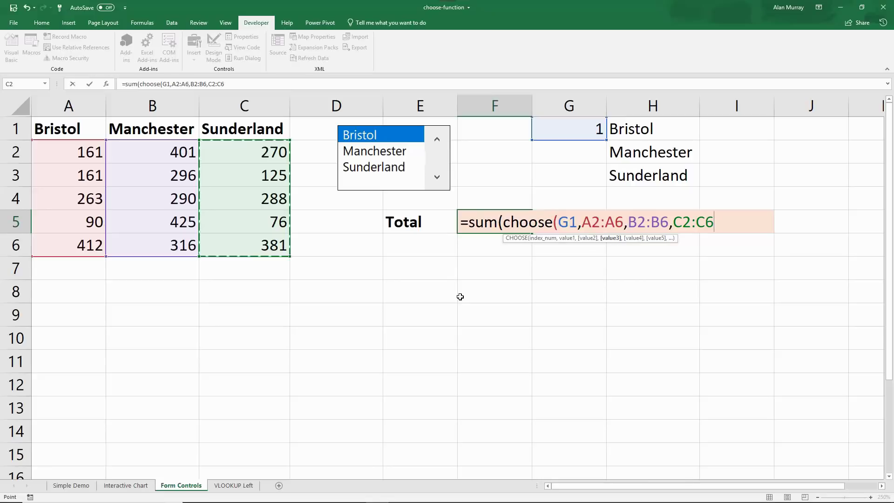
type(")")
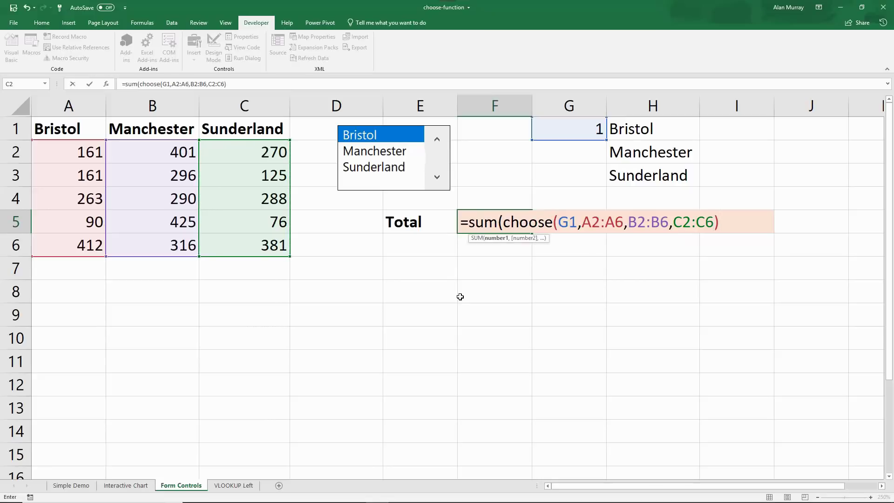
type(")")
key("Return")
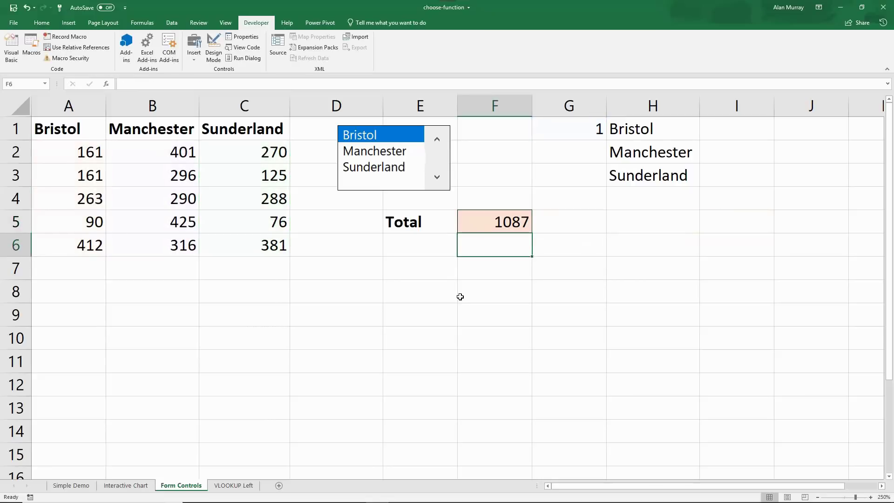
- Select Manchester in the list box to test the total in F5
left_click(383, 154)
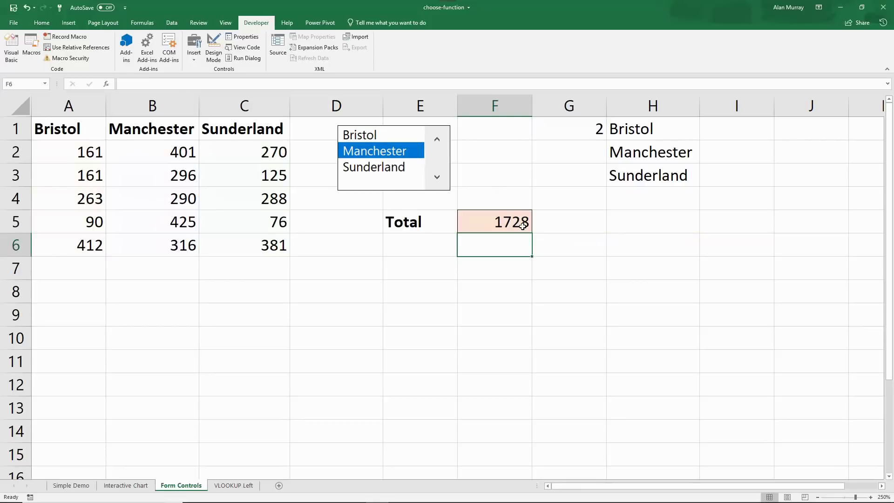
- Test the total in F5 by selecting Sunderland and finally Bristol in the list box
left_click(373, 172)
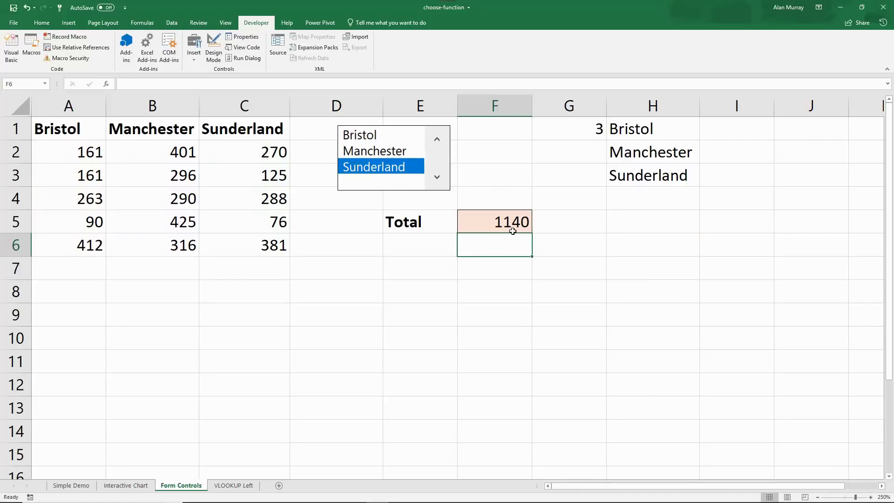
left_click(377, 139)
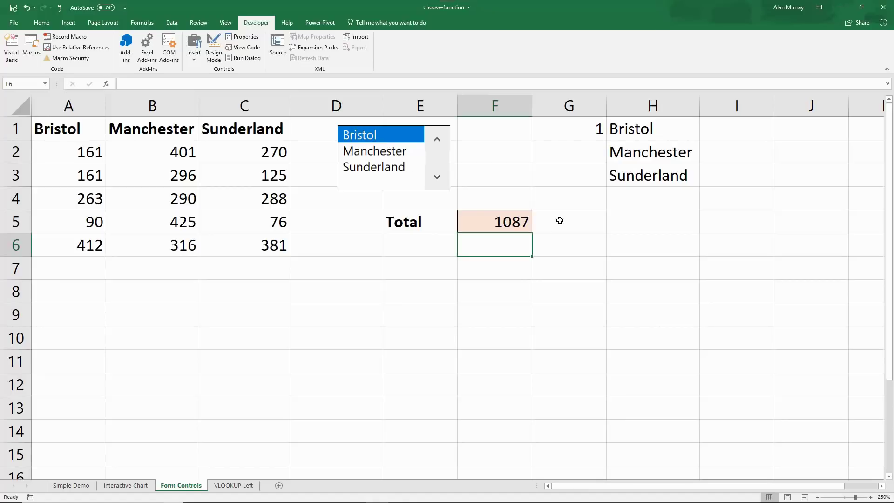
- Review the SUM function and the CHOOSE range A2:A6 within the F5 formula, leaving the formula as it is
double_click(513, 222)
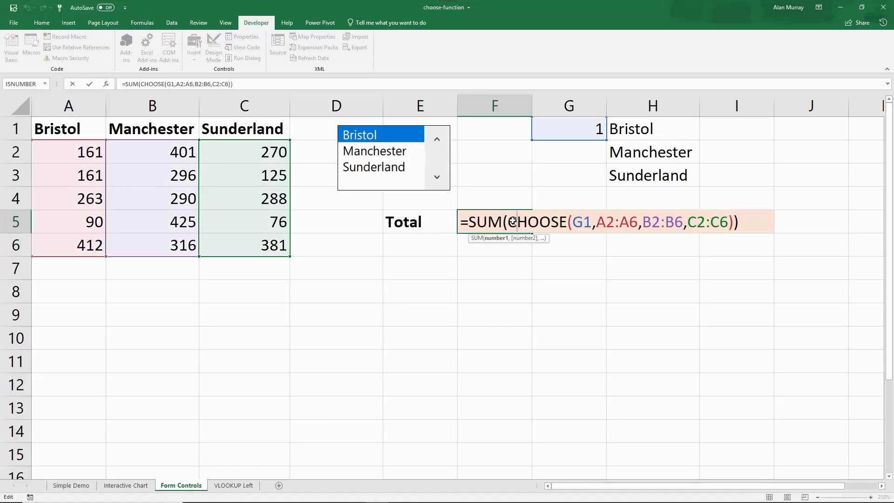
left_click_drag(468, 222, 499, 227)
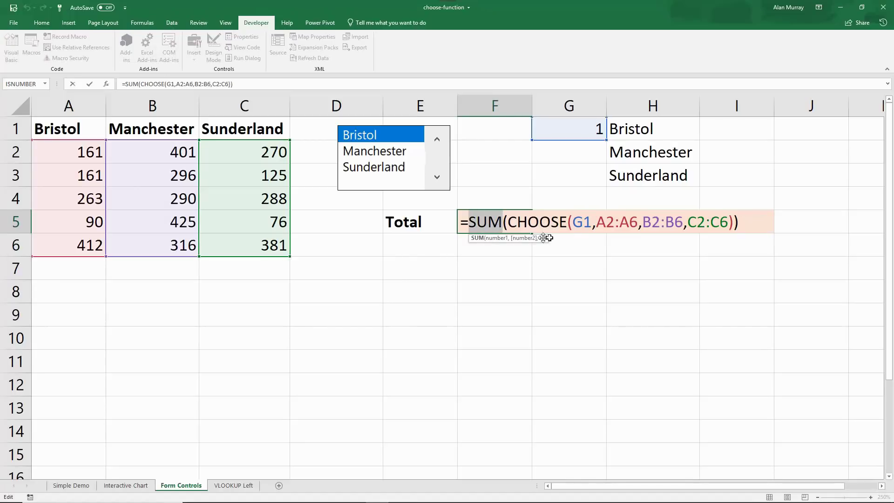
left_click_drag(597, 223, 641, 221)
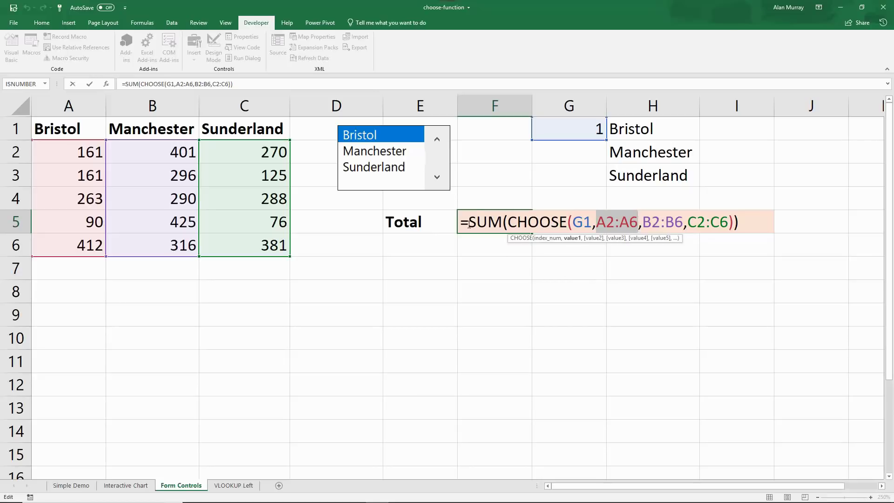
left_click_drag(469, 223, 503, 223)
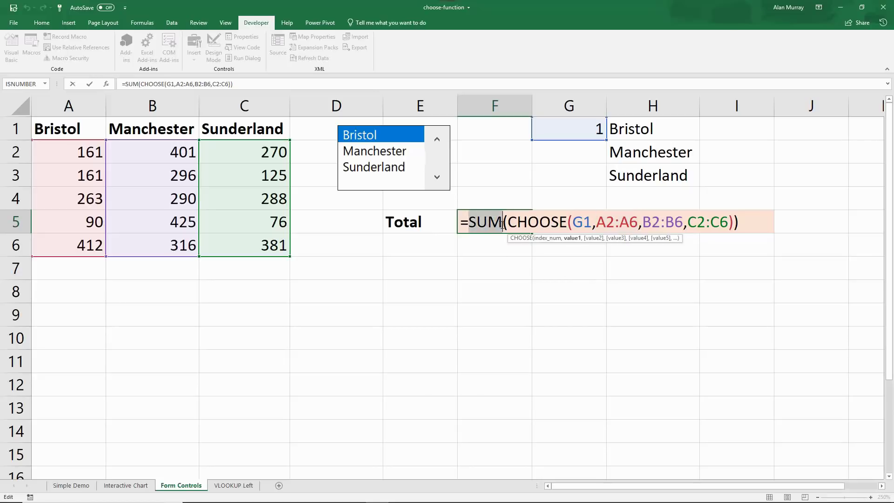
left_click(509, 223)
key("Return")
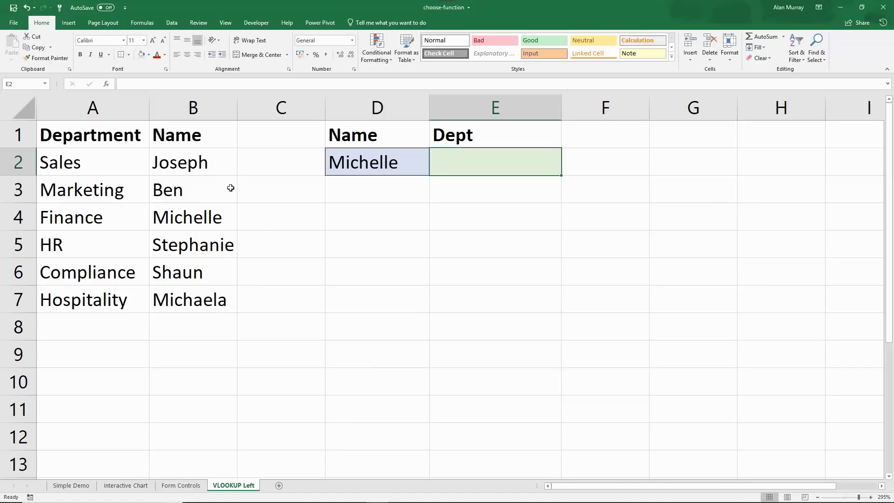
- Examine the Department and Name columns on the VLOOKUP Left sheet, the lookup name in D2 and its matching record in row 4
left_click_drag(124, 136, 124, 305)
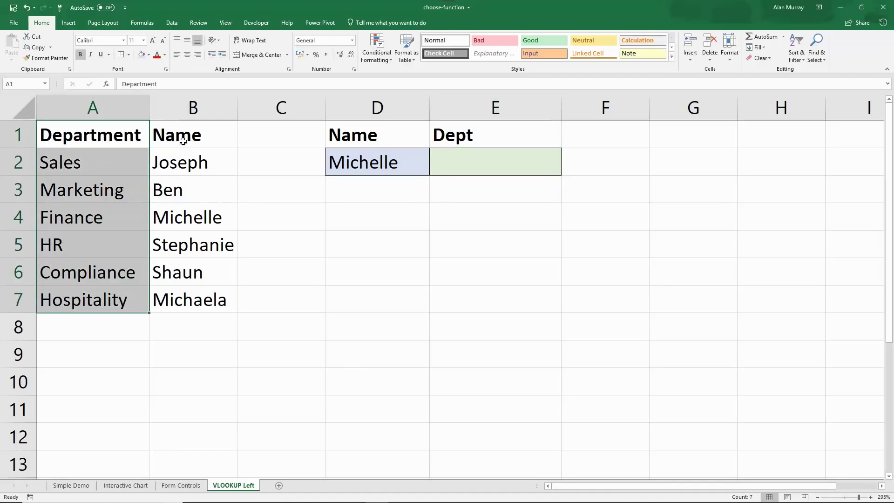
left_click_drag(189, 136, 194, 299)
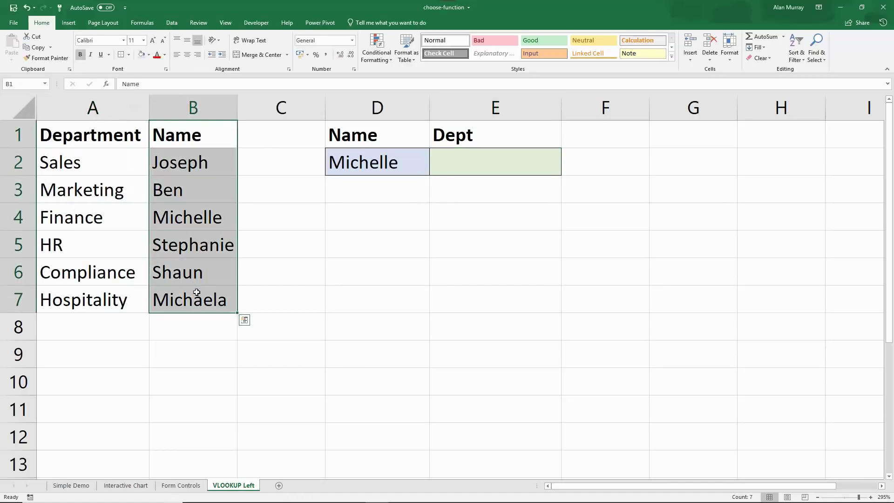
left_click(373, 331)
left_click_drag(112, 154, 107, 251)
left_click_drag(194, 170, 195, 261)
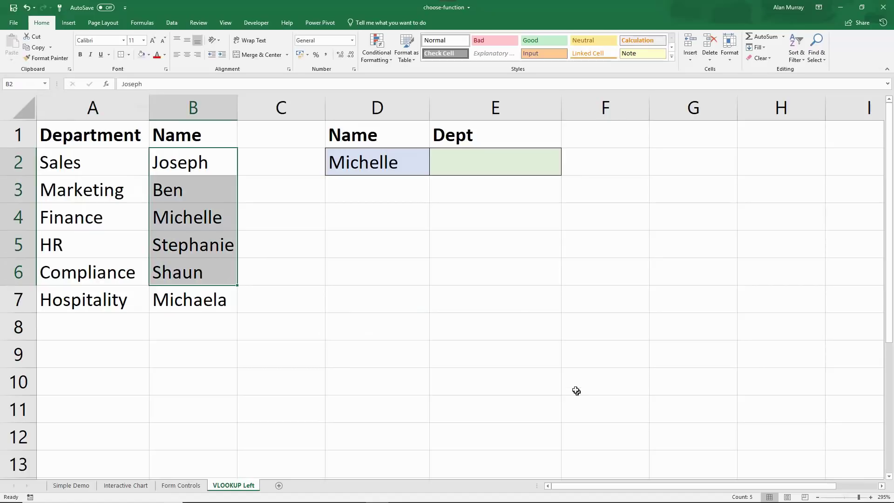
left_click(402, 168)
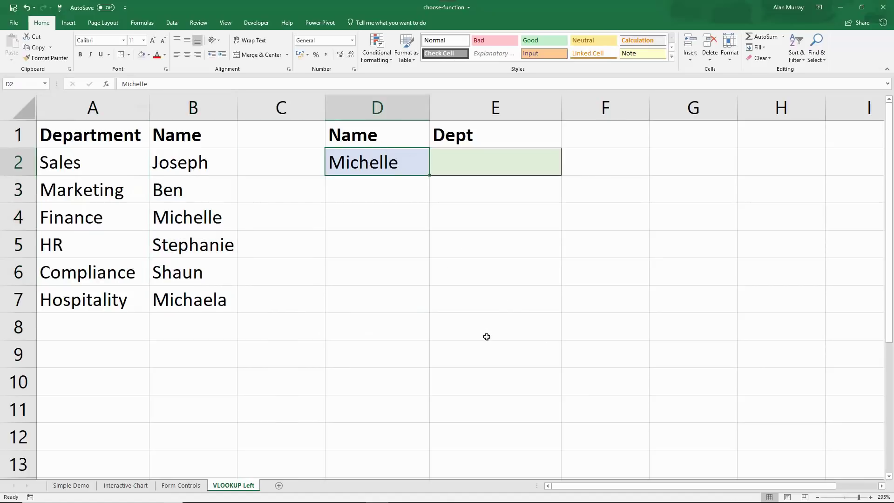
left_click(76, 221)
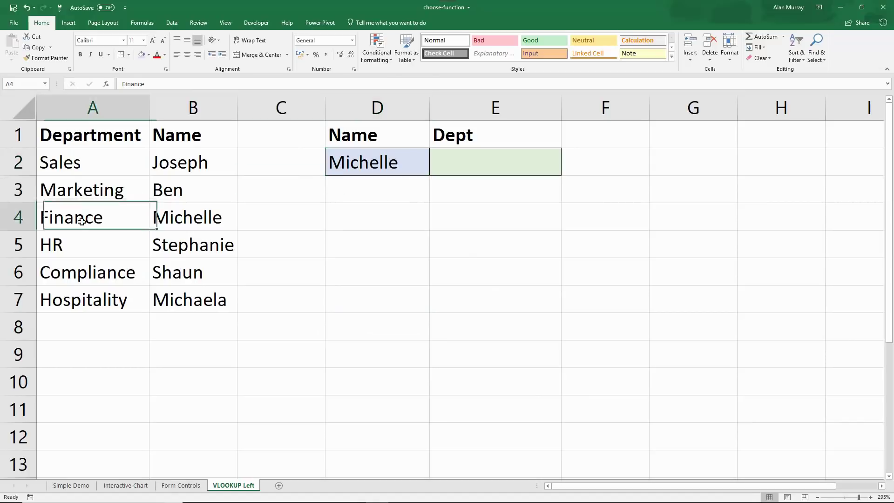
left_click_drag(76, 222, 175, 218)
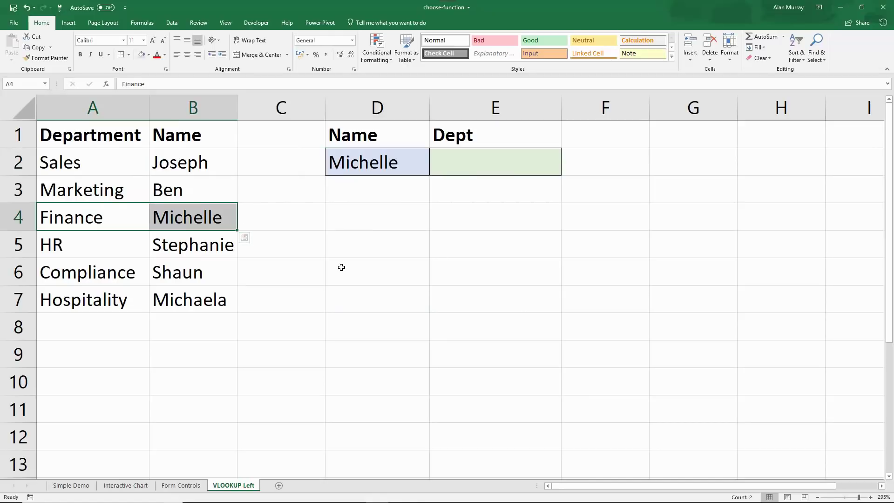
left_click(363, 255)
- Begin a VLOOKUP formula in the Dept cell E2 with D2 as the lookup value
left_click(473, 166)
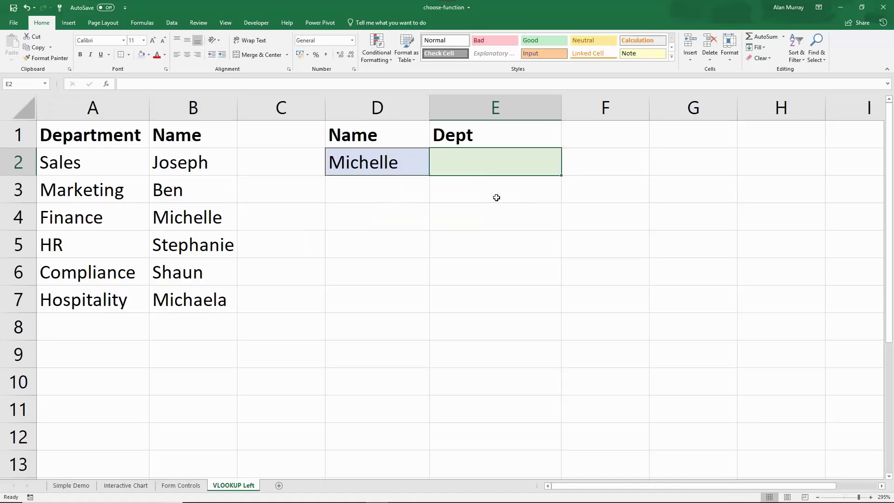
type("=vl")
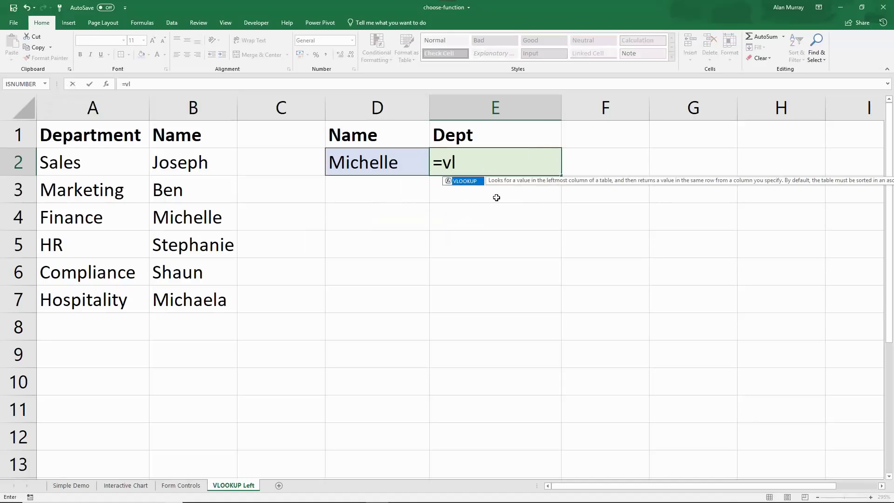
key("Tab")
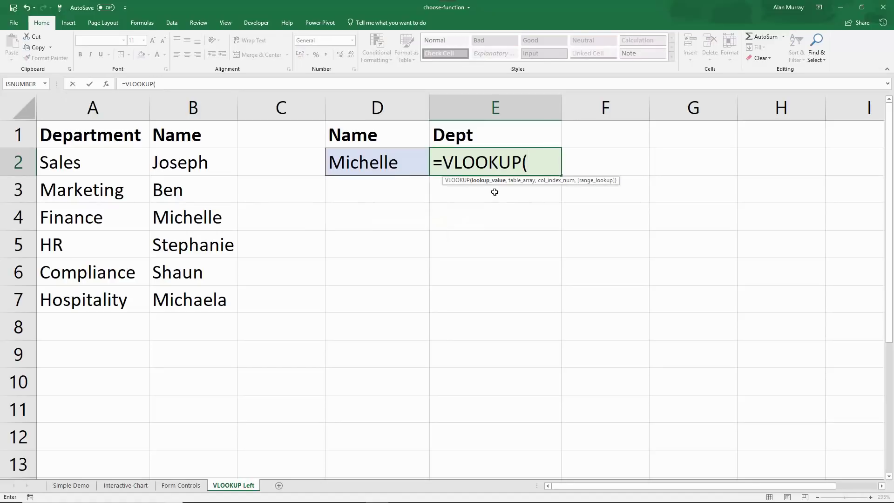
left_click(371, 169)
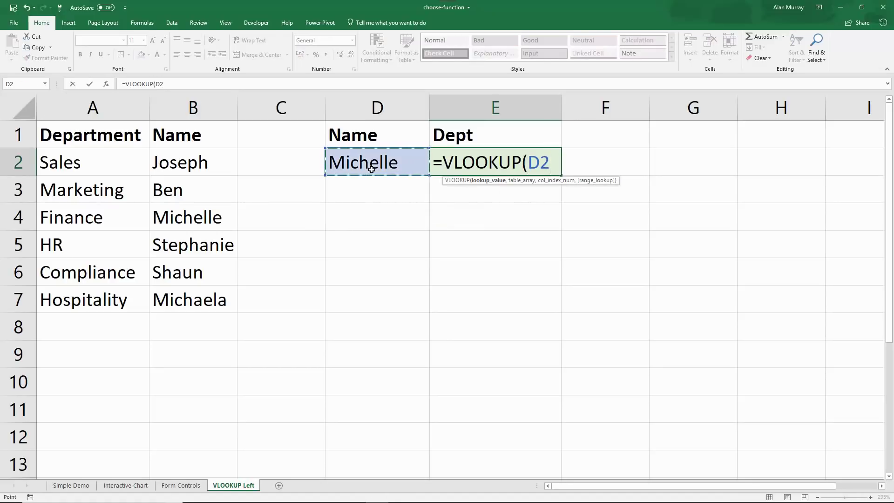
type(",")
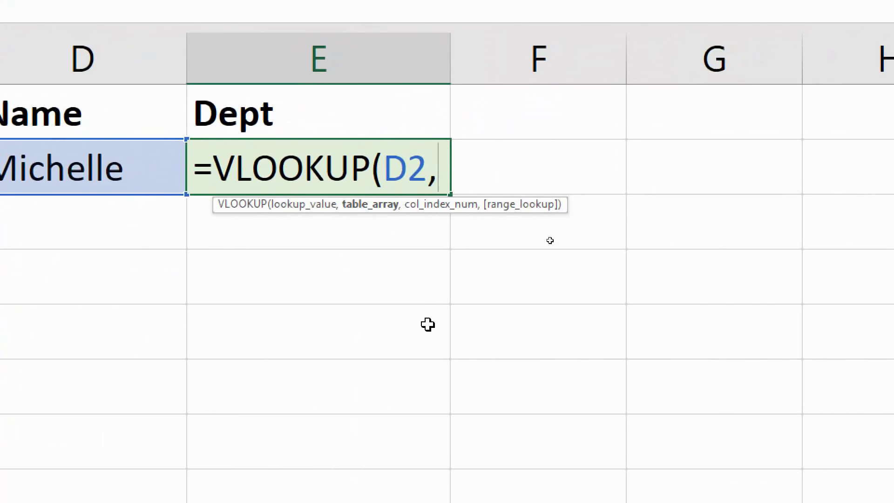
- Nest a CHOOSE function as the VLOOKUP table array, using the array {1,2} as its index number
type("cho")
key("Tab")
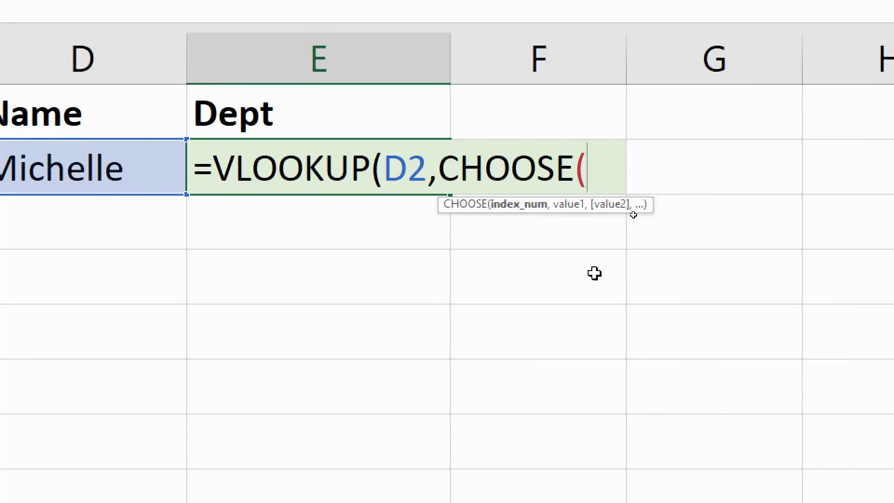
type("{1,2}")
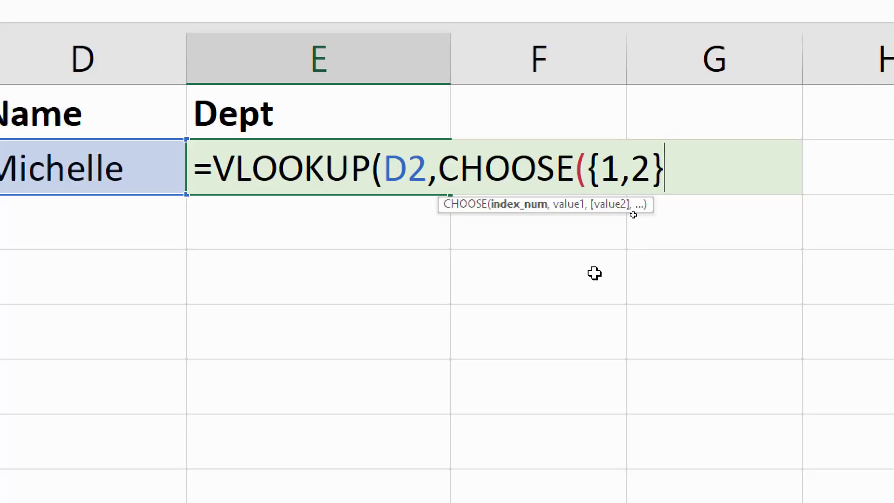
type(",")
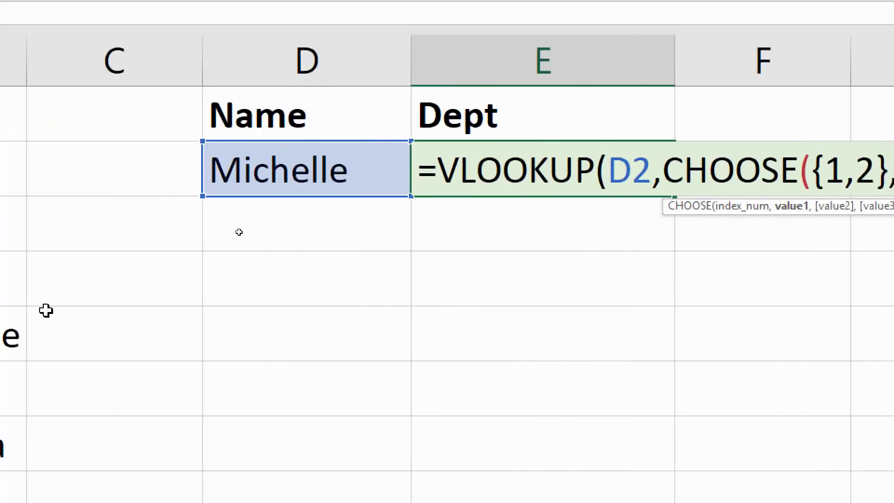
- Add the name range B2:B7 and the department range A2:A7 as the CHOOSE values and close the CHOOSE function
left_click_drag(194, 174, 193, 450)
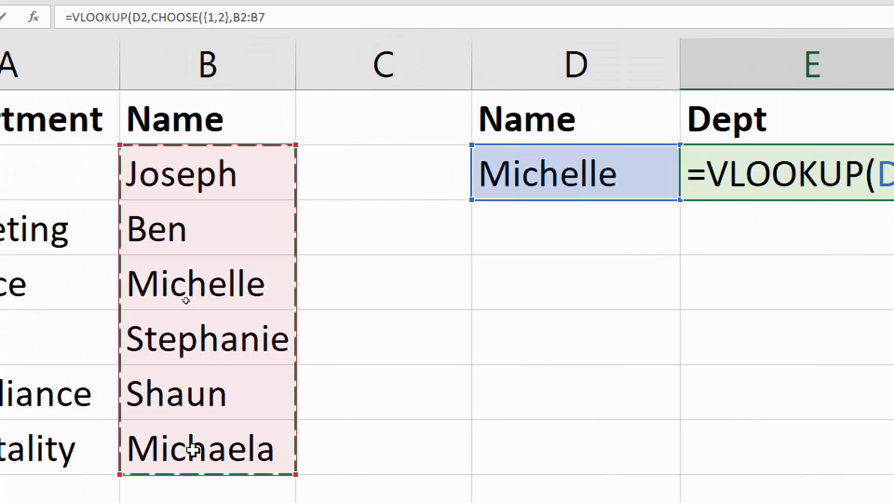
type(",")
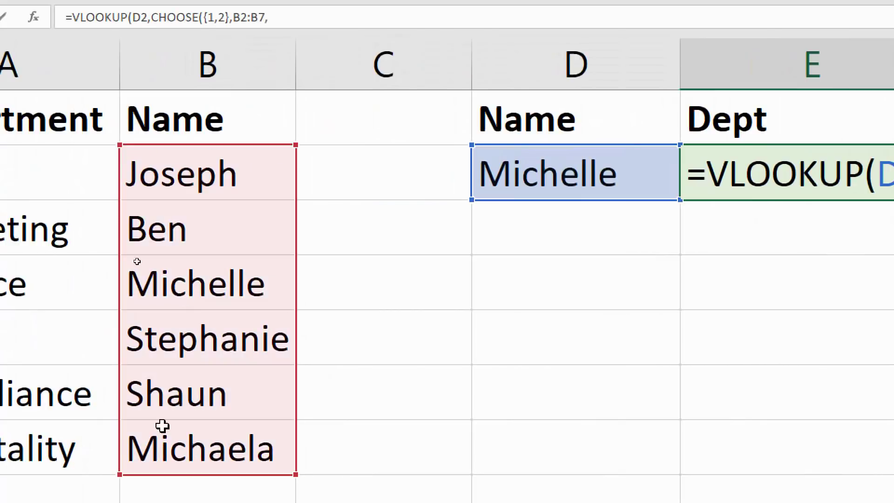
left_click_drag(94, 262, 113, 502)
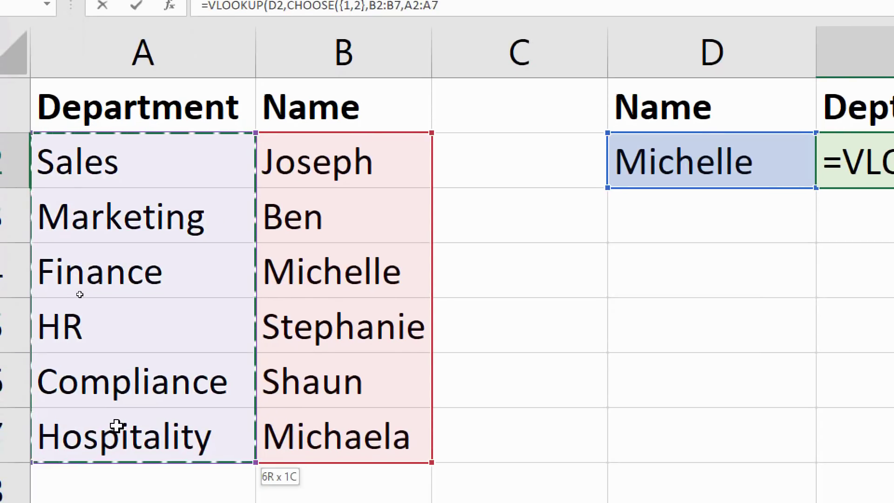
left_click_drag(116, 426, 117, 426)
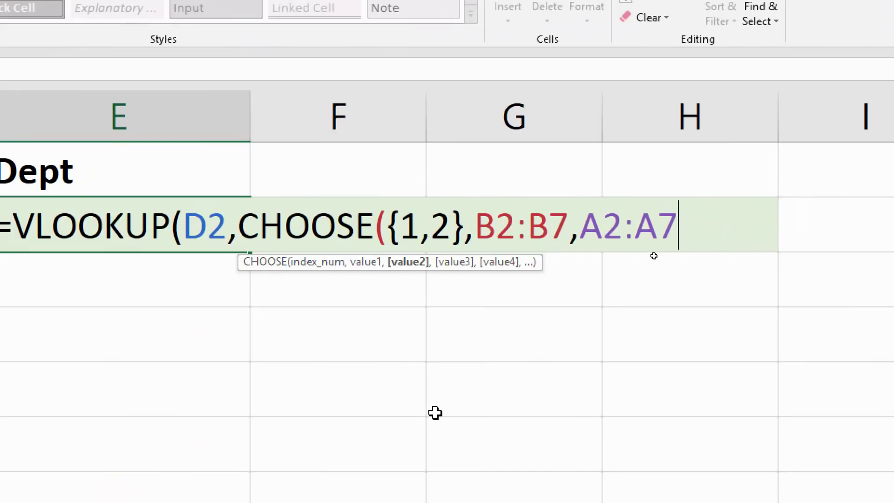
type(")")
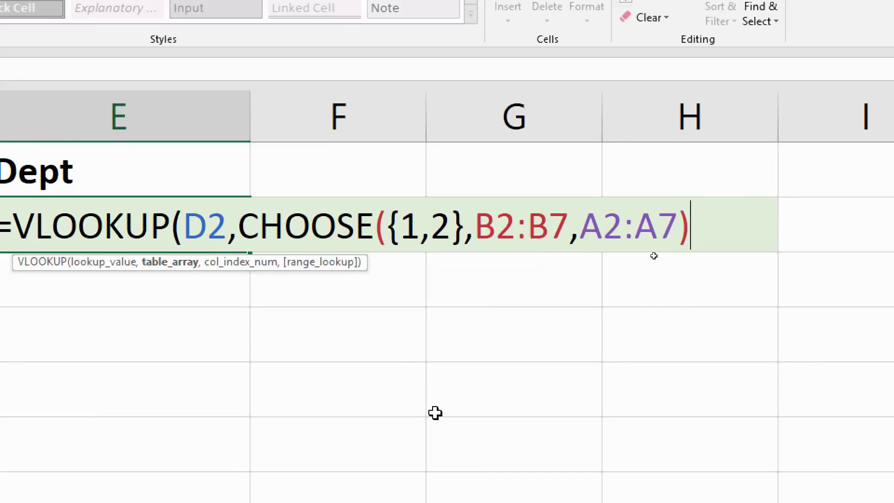
- Complete the VLOOKUP in E2 with column index 2 and FALSE for an exact match
type(",")
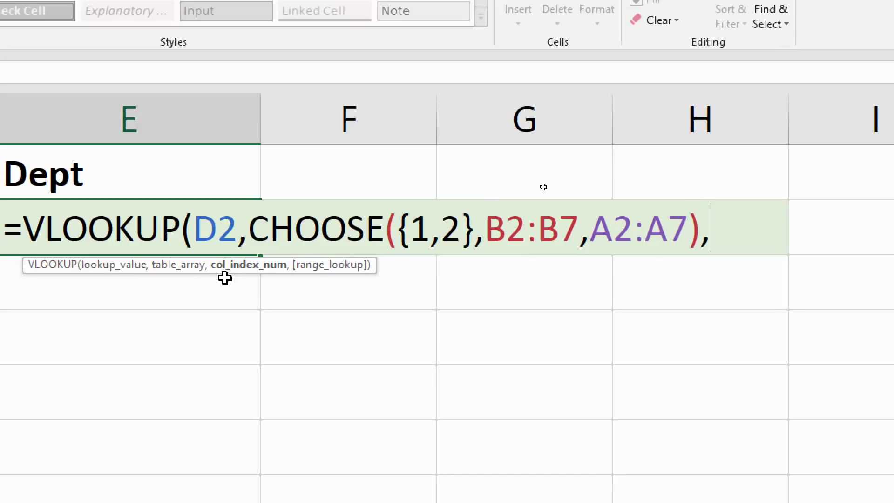
type("2,false")
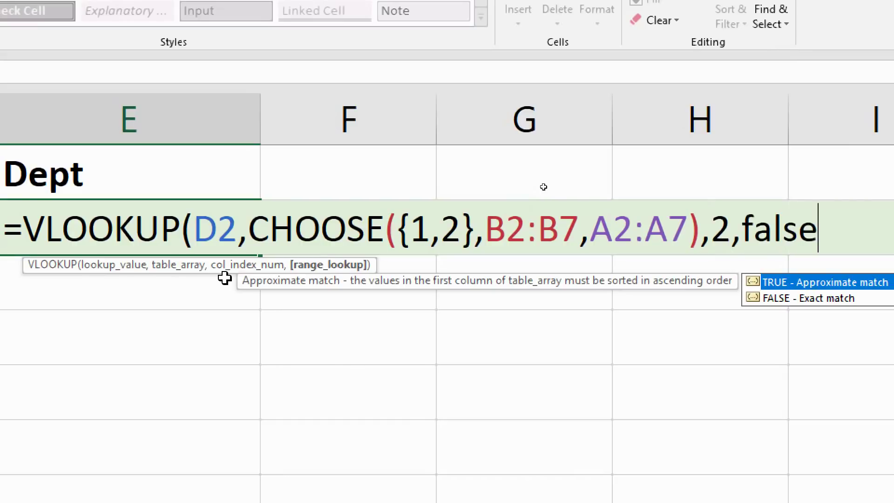
type(")")
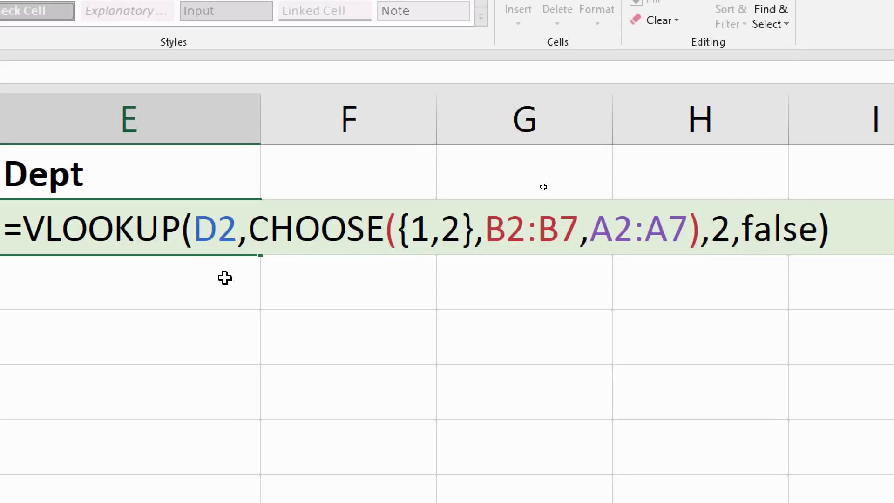
key("Return")
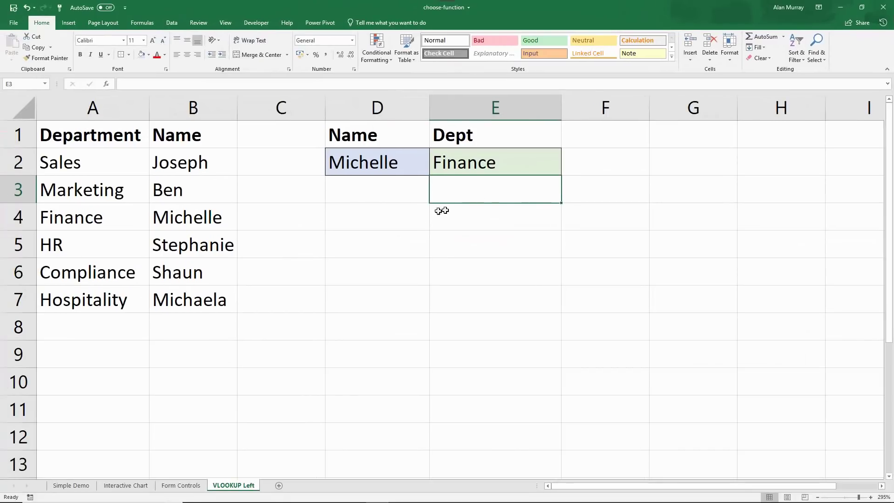
- Test the lookup by entering in D2 the employee name listed in B3, followed by the one listed in B6
left_click(383, 169)
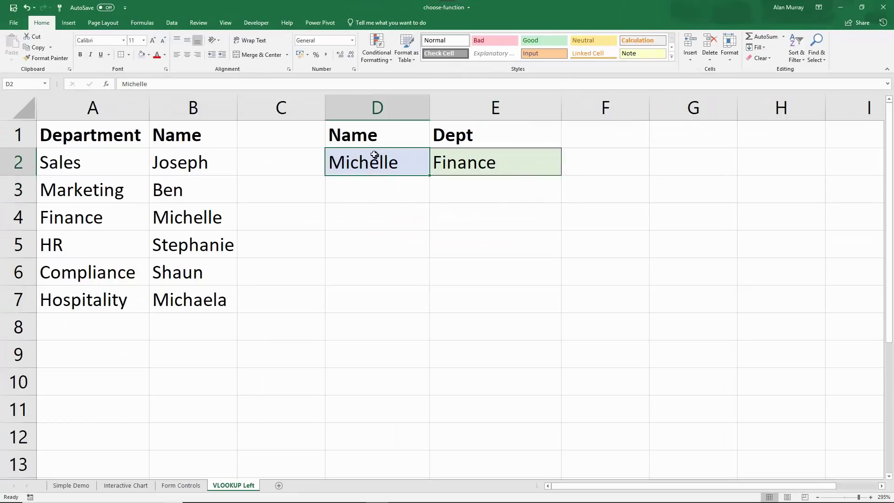
type("Ben")
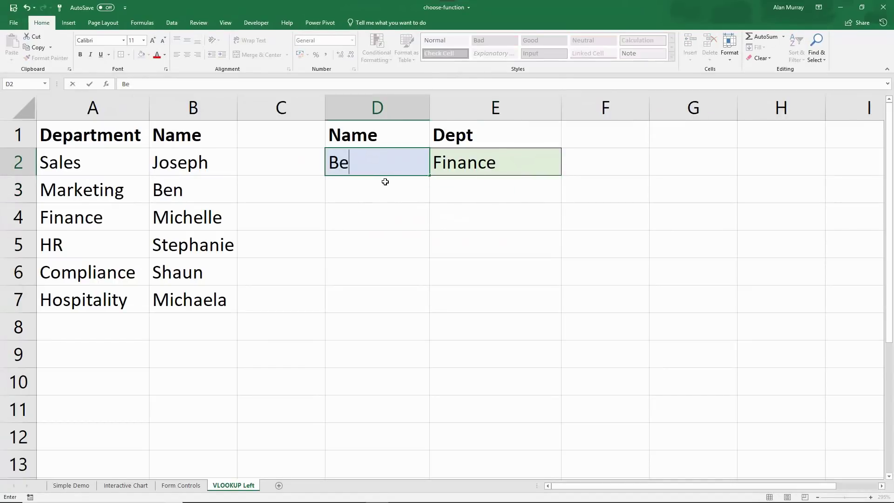
key("Return")
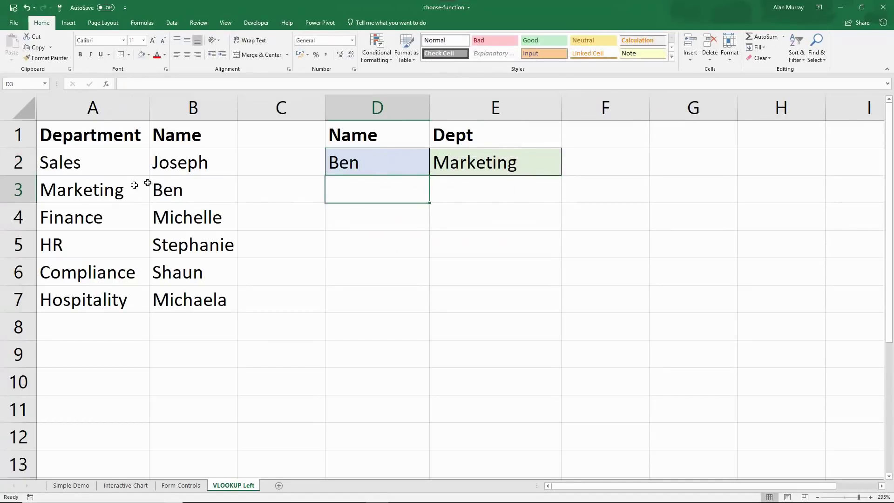
left_click(379, 167)
type("Shaun")
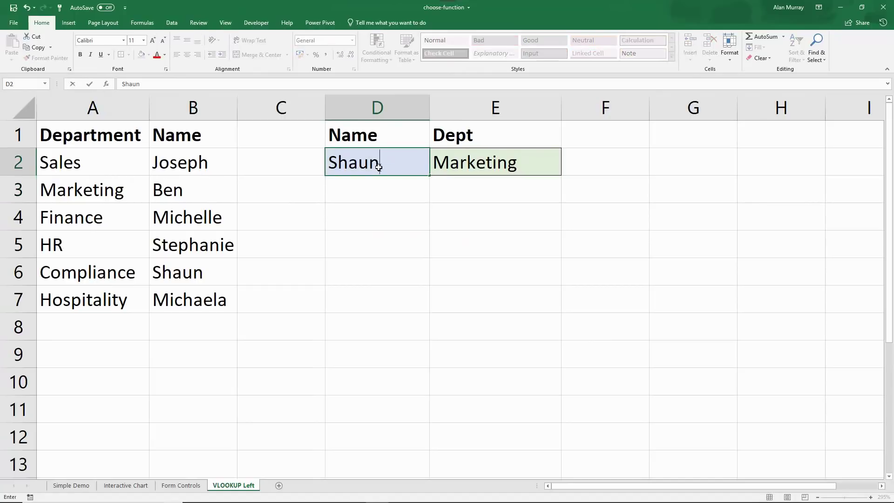
key("Return")
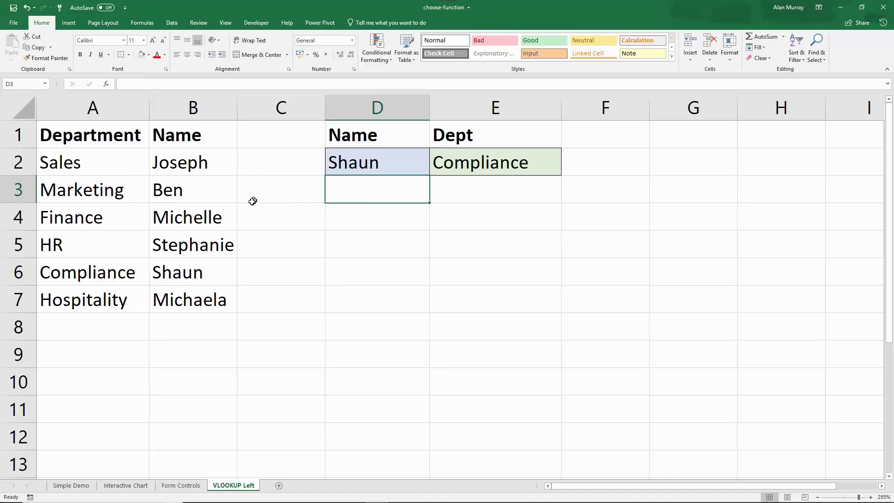
- Examine the name list in B2:B7 and the CHOOSE table array, with its index array and ranges, inside the VLOOKUP formula in E2
left_click_drag(221, 168, 215, 296)
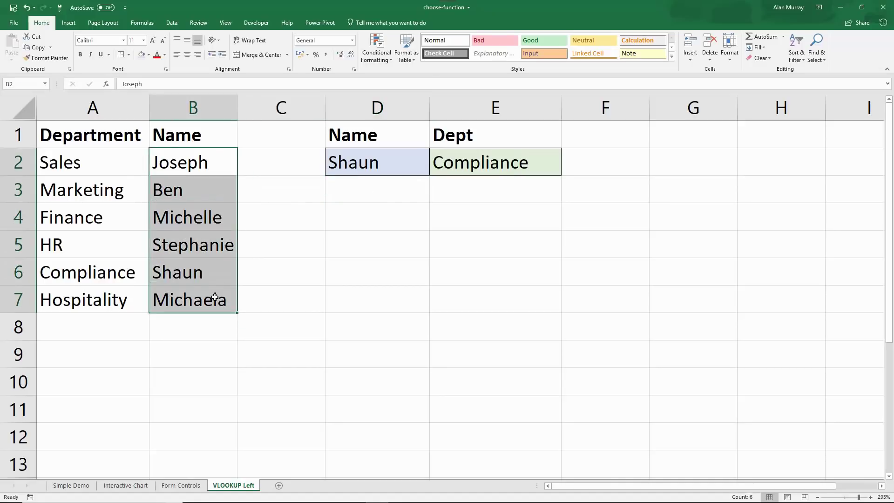
left_click(202, 276)
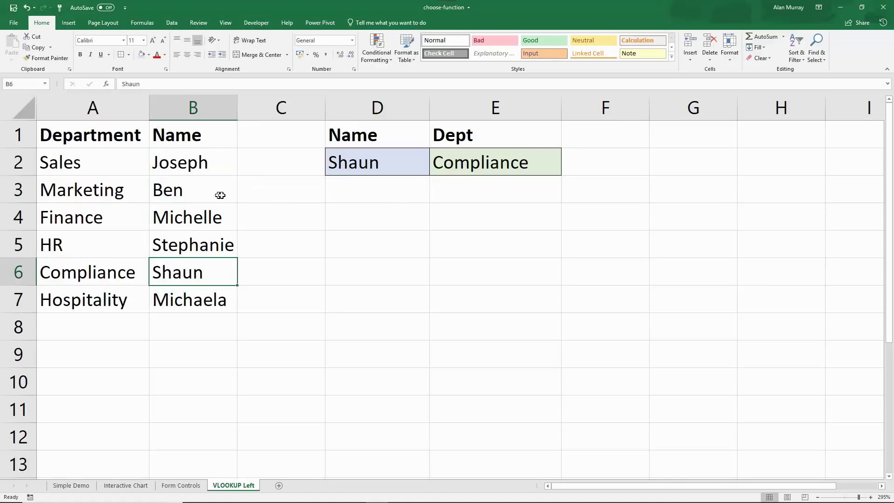
double_click(463, 163)
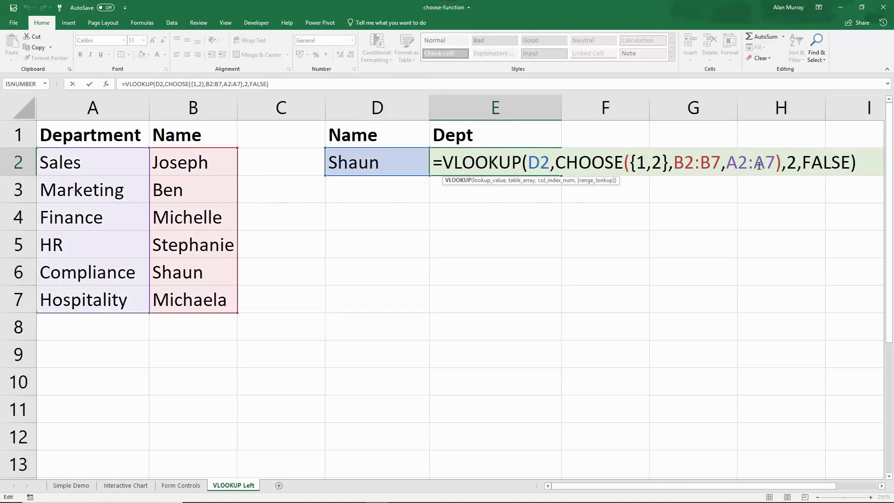
left_click_drag(557, 163, 781, 163)
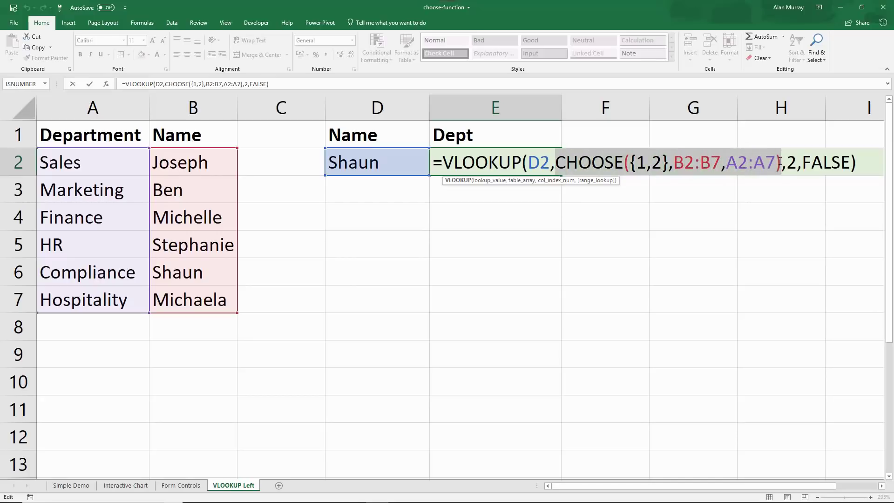
left_click(647, 163)
left_click_drag(675, 163, 774, 167)
key("Return")
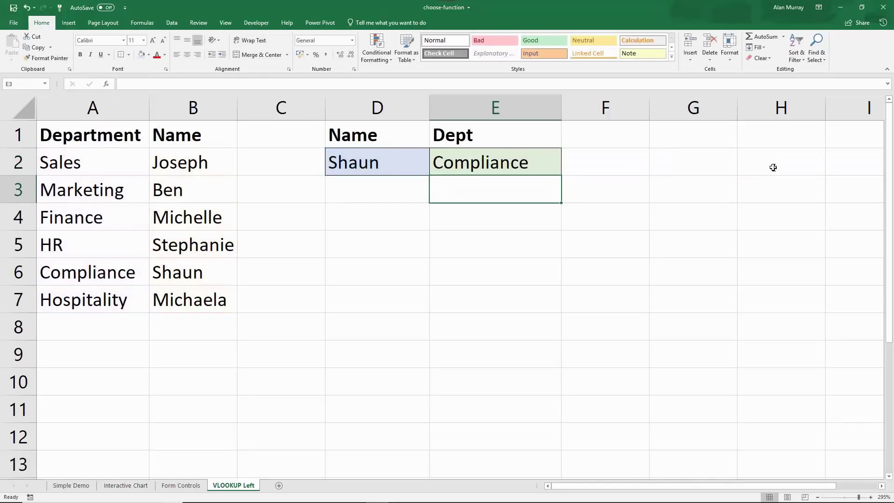
- Review the name and department columns against the complete VLOOKUP formula in E2
left_click_drag(183, 169, 194, 272)
left_click_drag(116, 163, 126, 275)
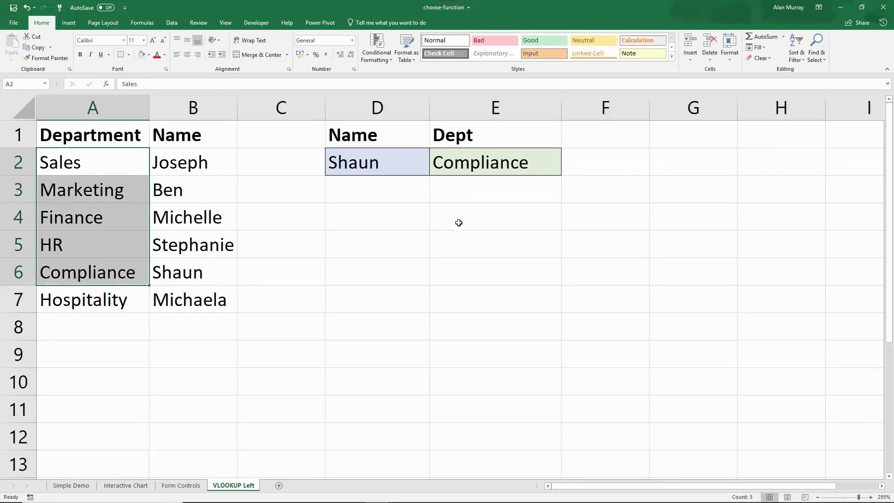
left_click(508, 209)
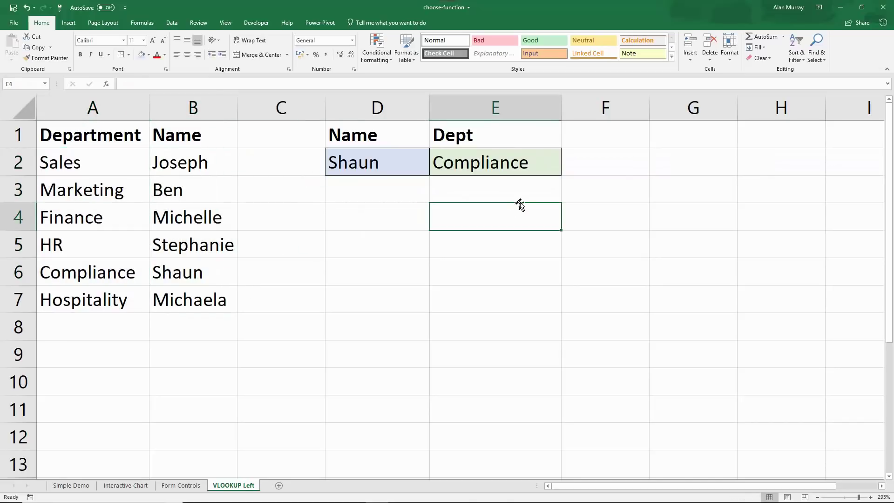
left_click(585, 192)
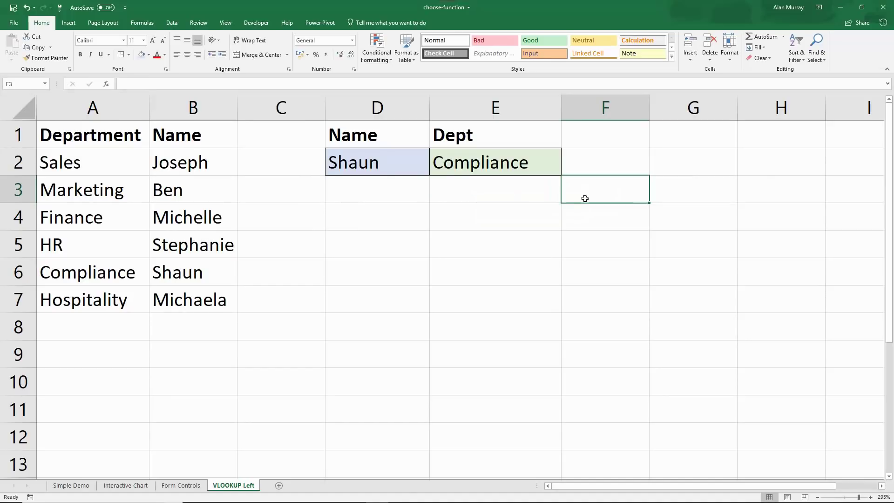
double_click(462, 168)
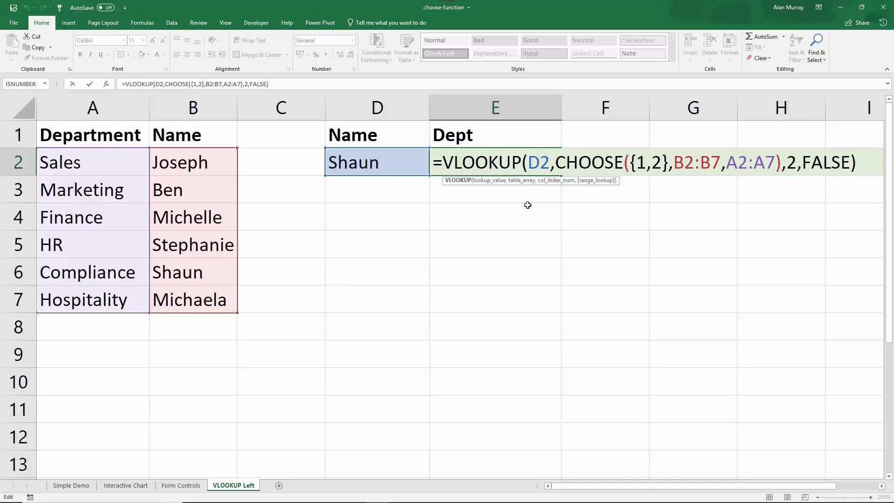
key("ctrl+Return")
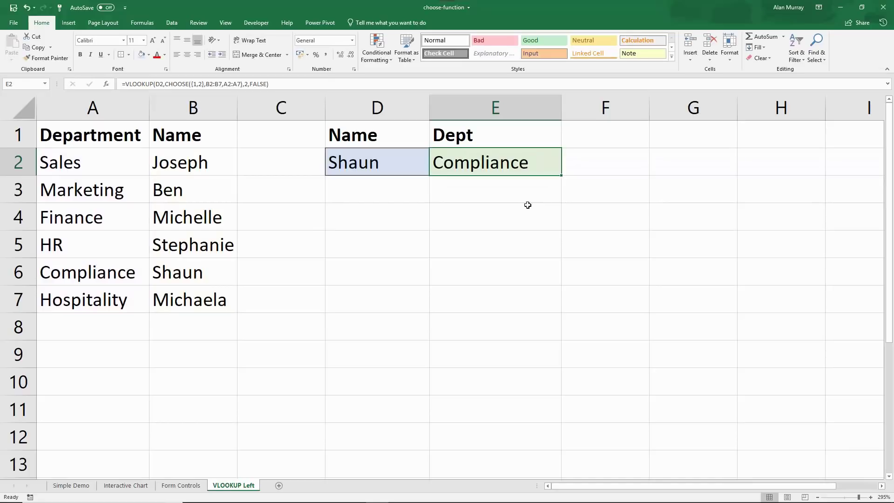